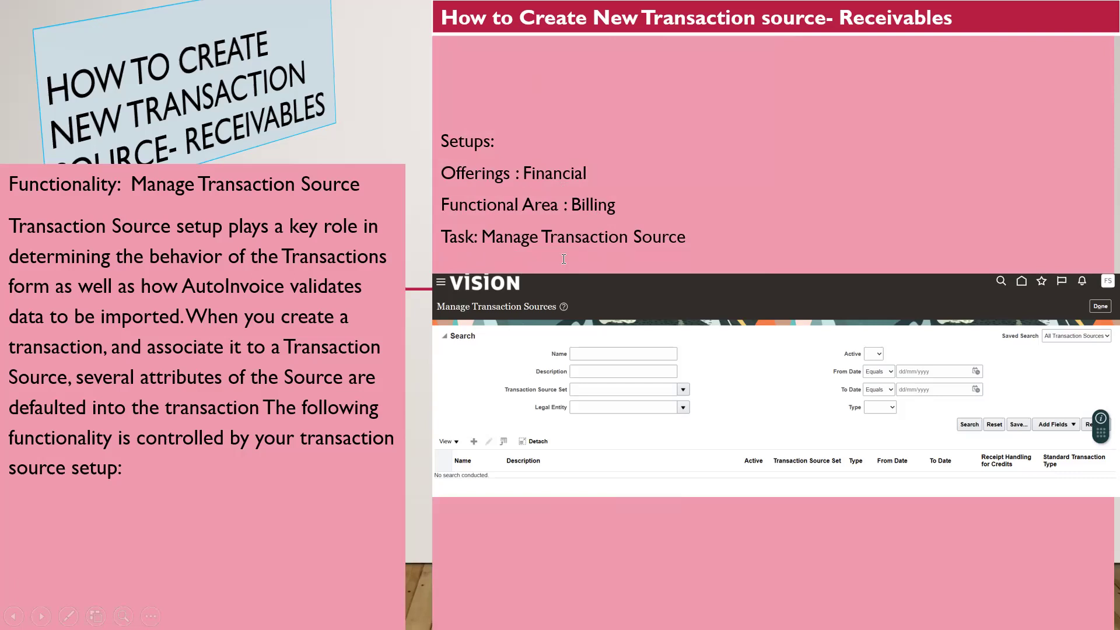
- Switch to Oracle Fusion in the browser and leave the Create Transaction Source form to return to the Financials setup page
key(Escape)
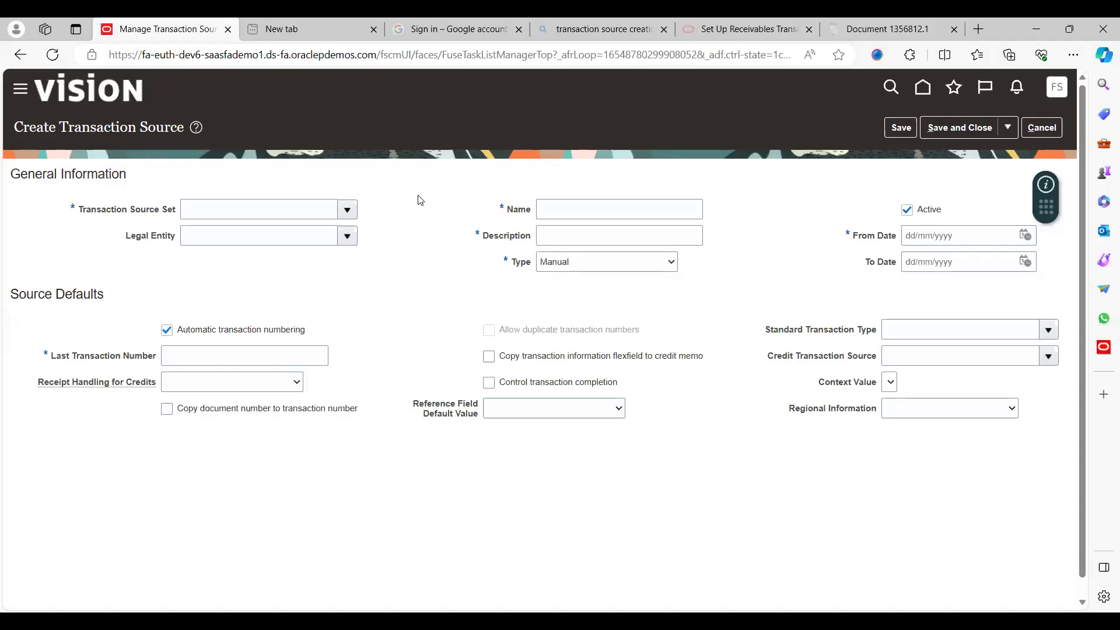
double_click(420, 200)
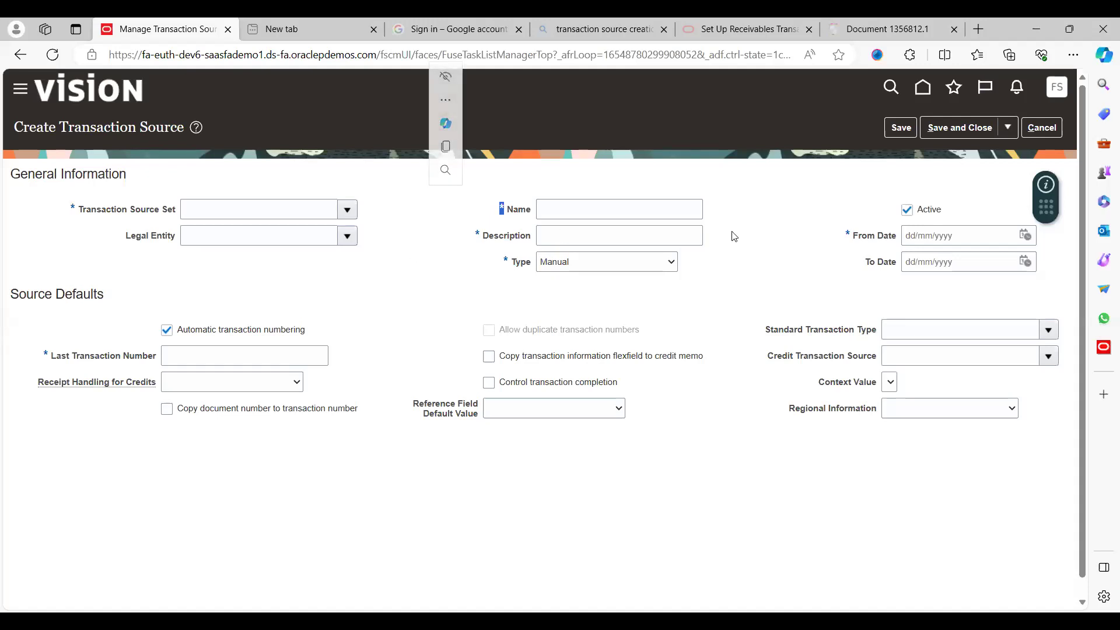
click(1045, 129)
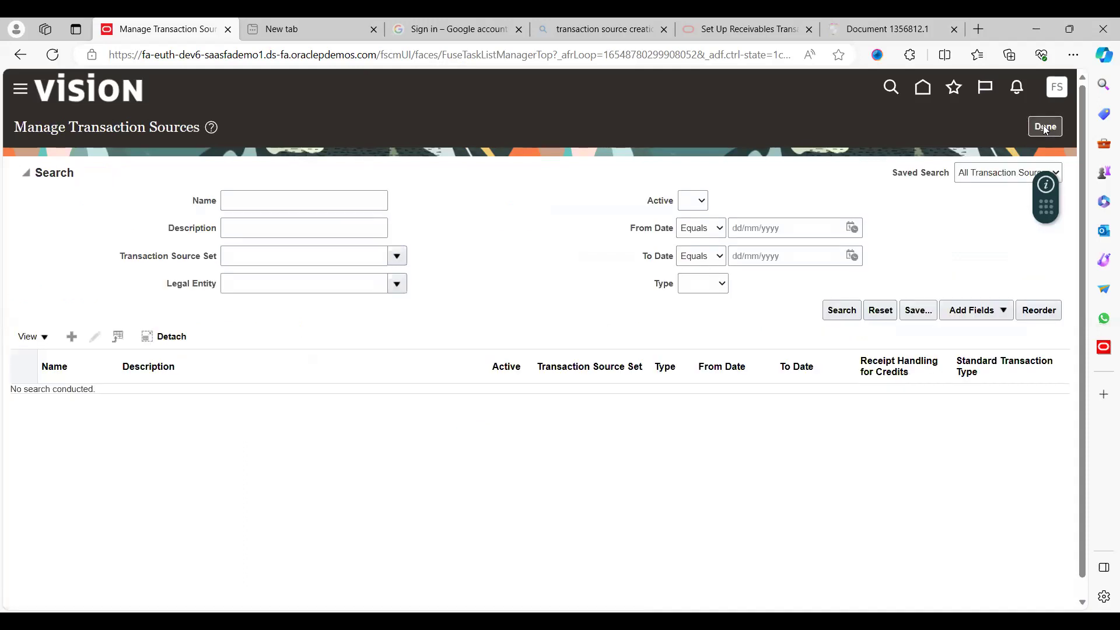
click(1044, 128)
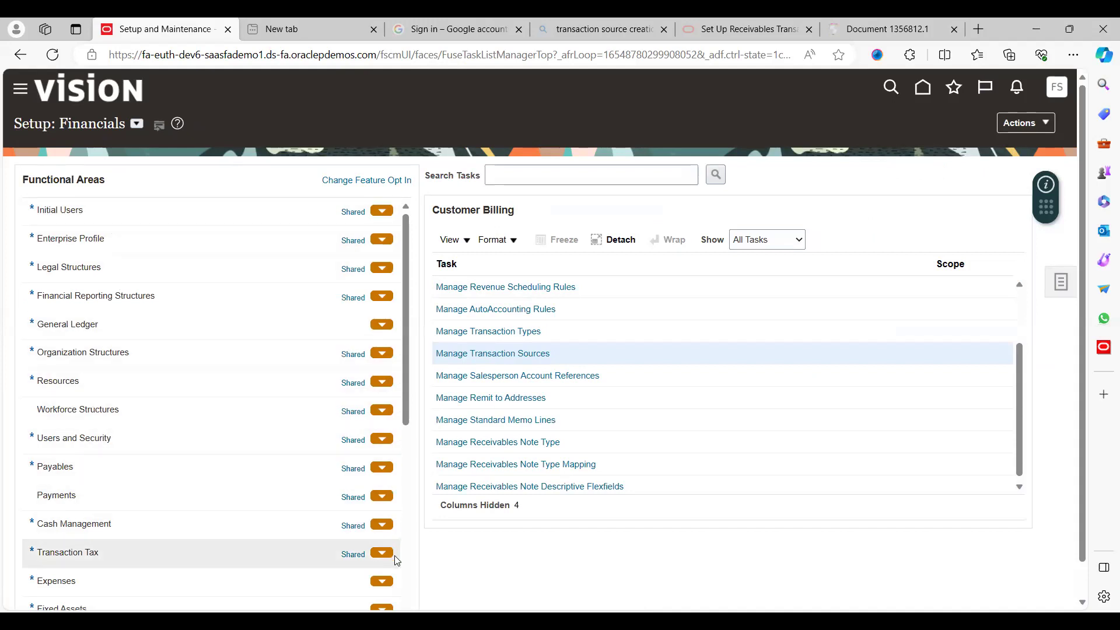
- Open the Manage Transaction Sources task of the Customer Billing functional area
scroll(401, 458, down, 5)
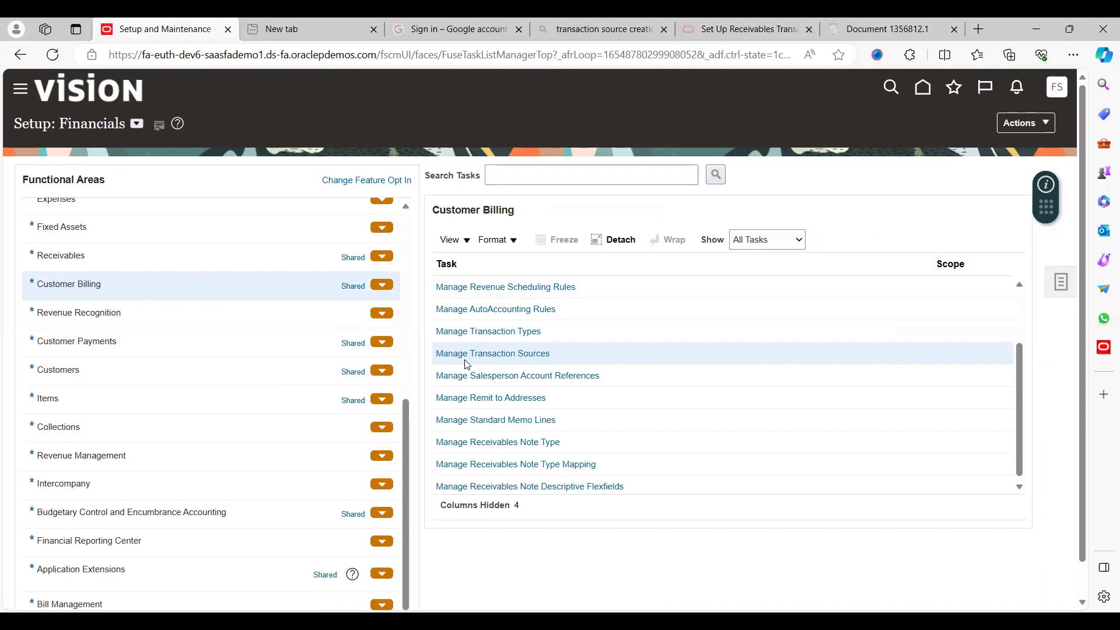
click(512, 355)
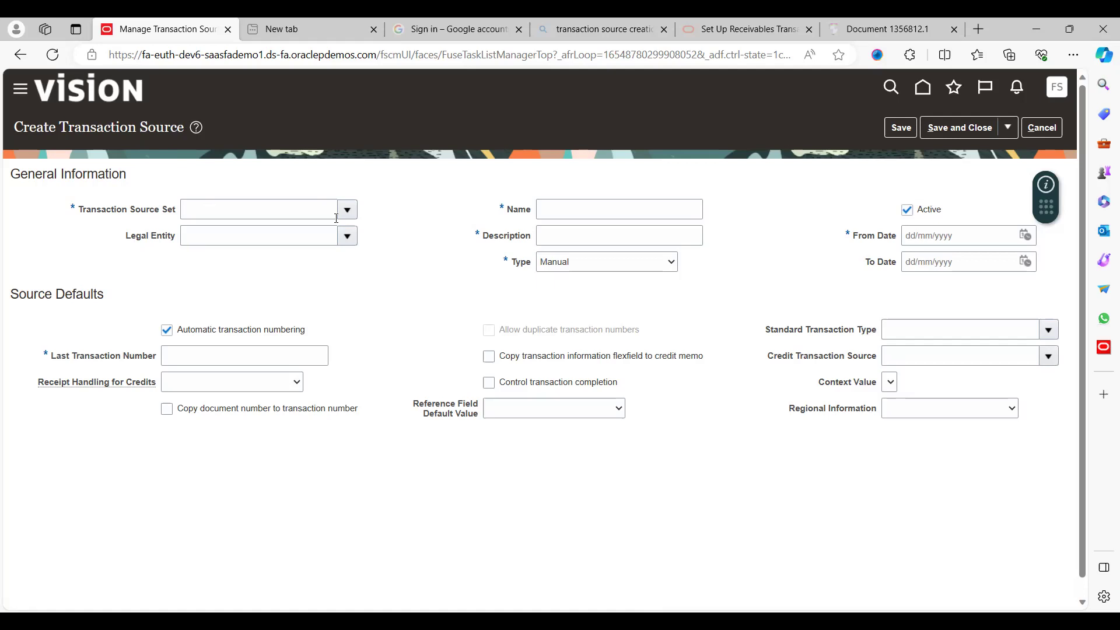
- Look through the legal entities available for the new transaction source without selecting one
click(347, 237)
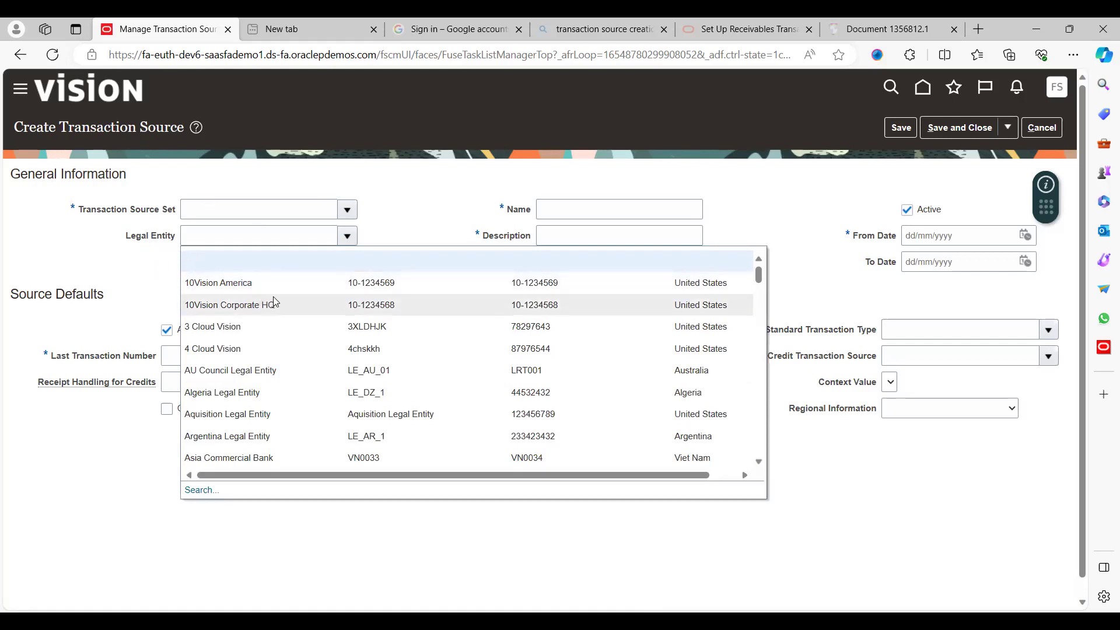
click(117, 263)
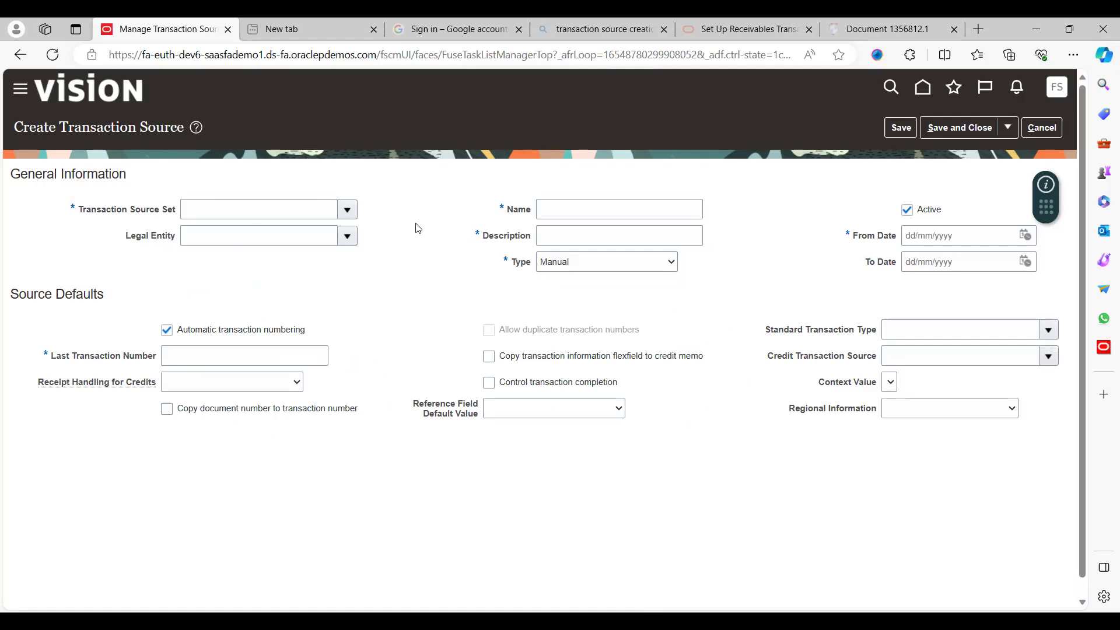
click(551, 208)
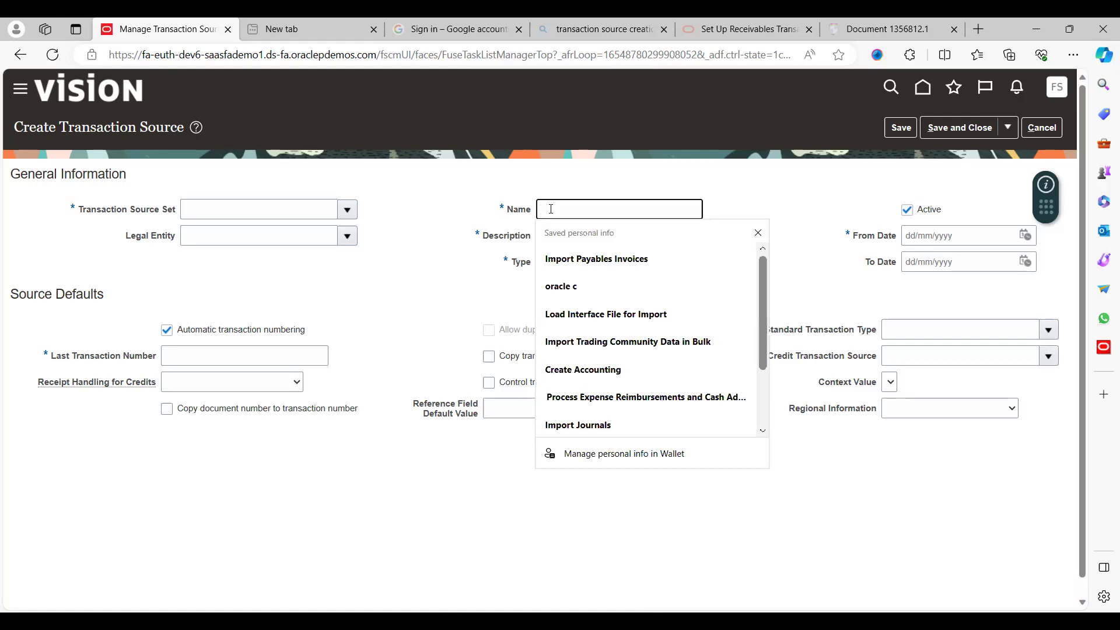
click(462, 190)
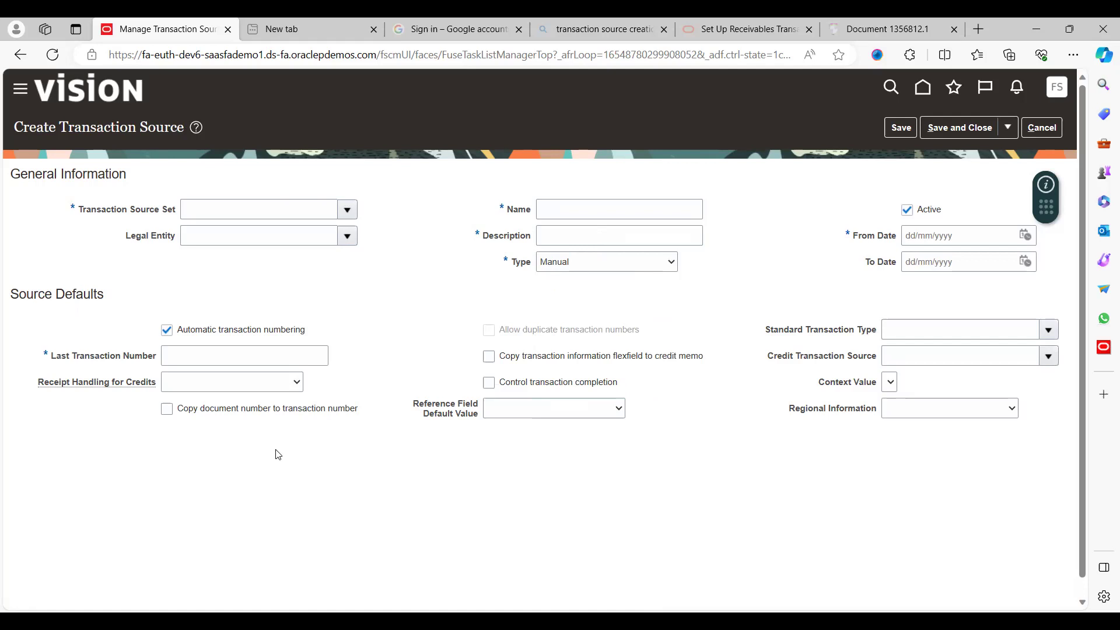
- Switch the source type to Imported, examine its AutoInvoice and import options, and set it back to Manual
click(615, 267)
click(583, 287)
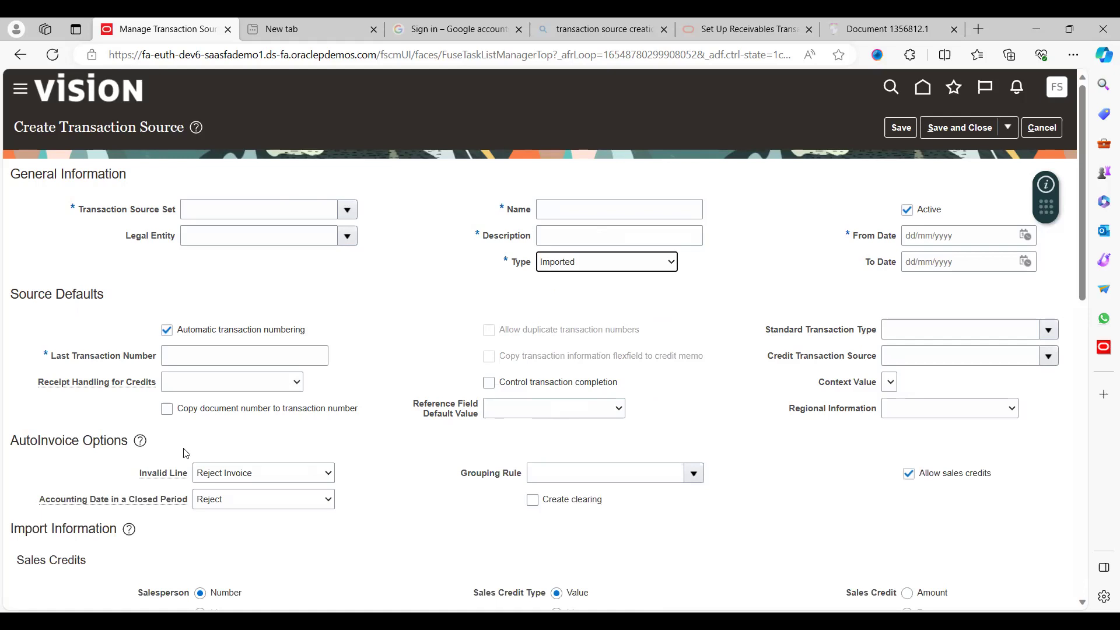
click(377, 472)
scroll(378, 472, down, 10)
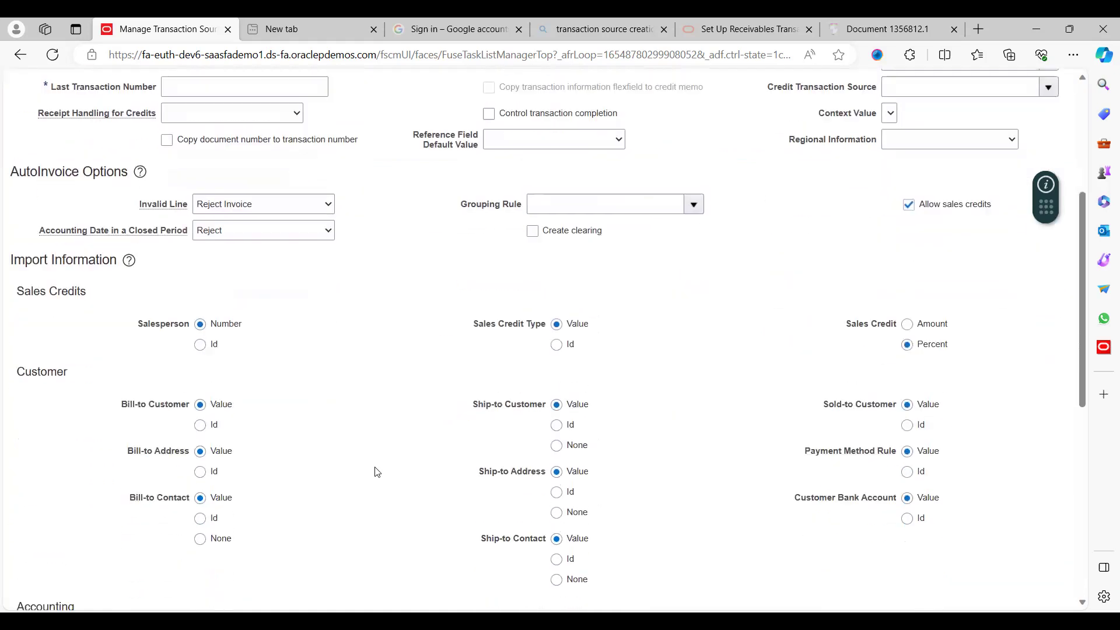
scroll(377, 472, down, 2)
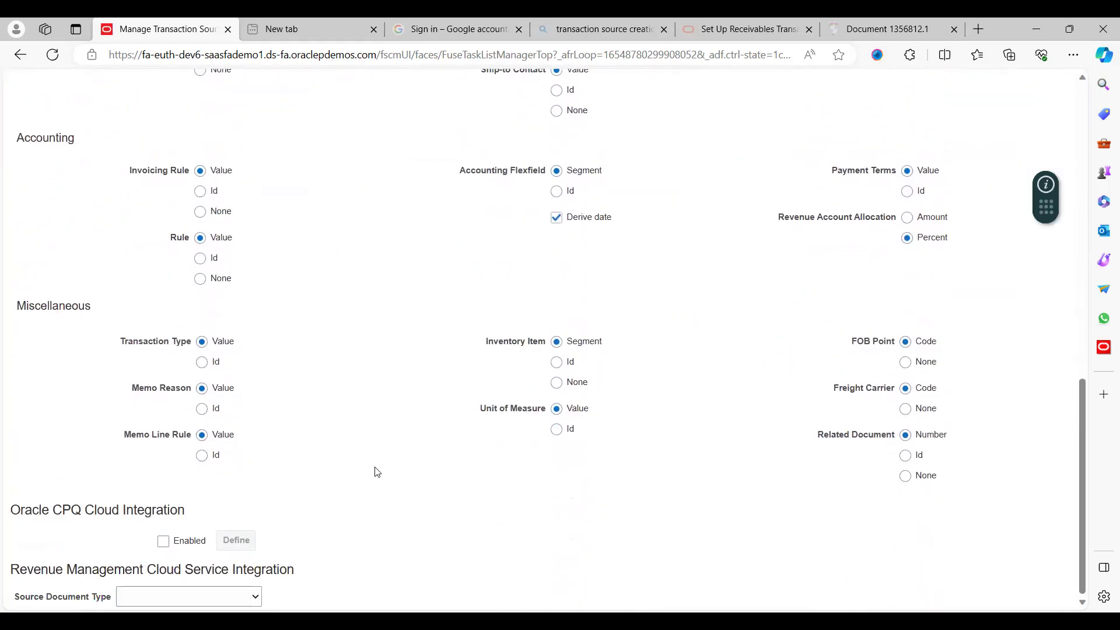
scroll(377, 472, up, 12)
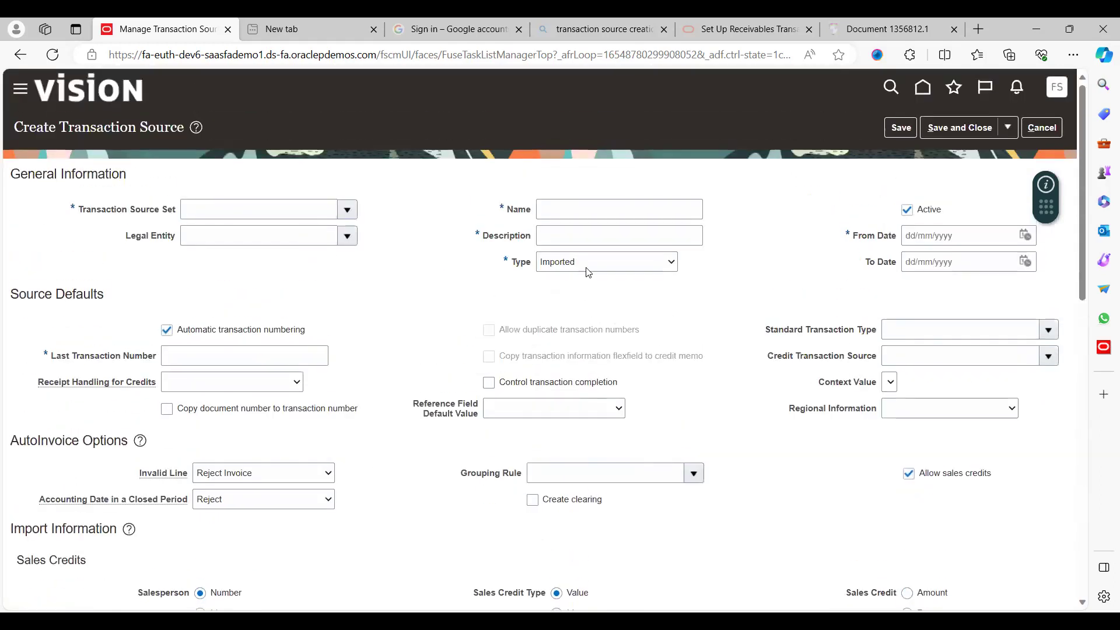
click(568, 298)
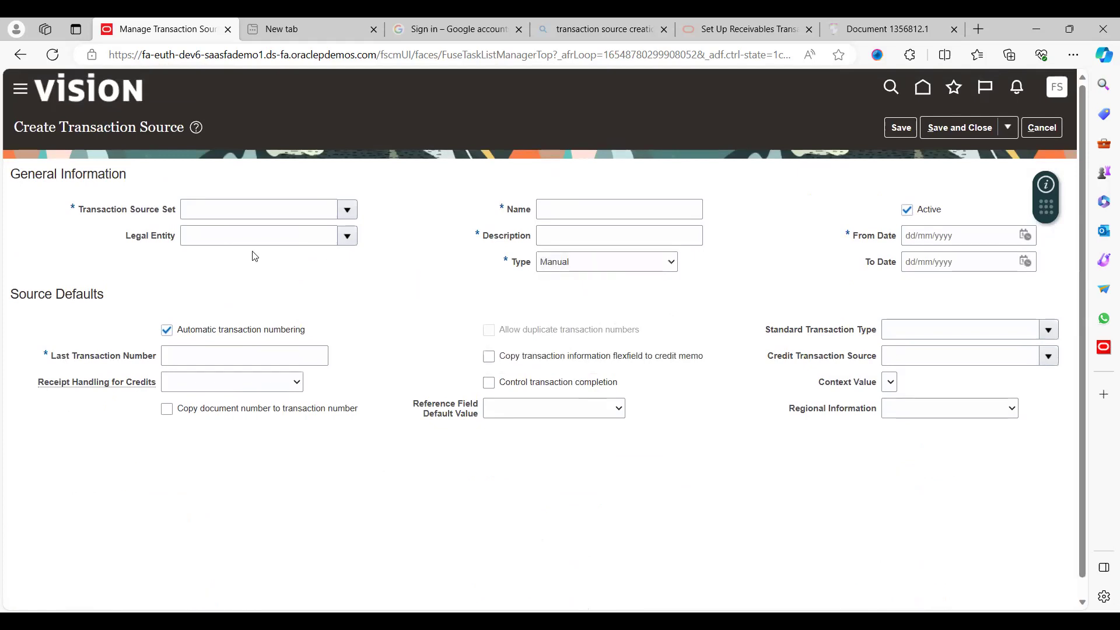
- Set the transaction source set to US1 BU Set
click(241, 208)
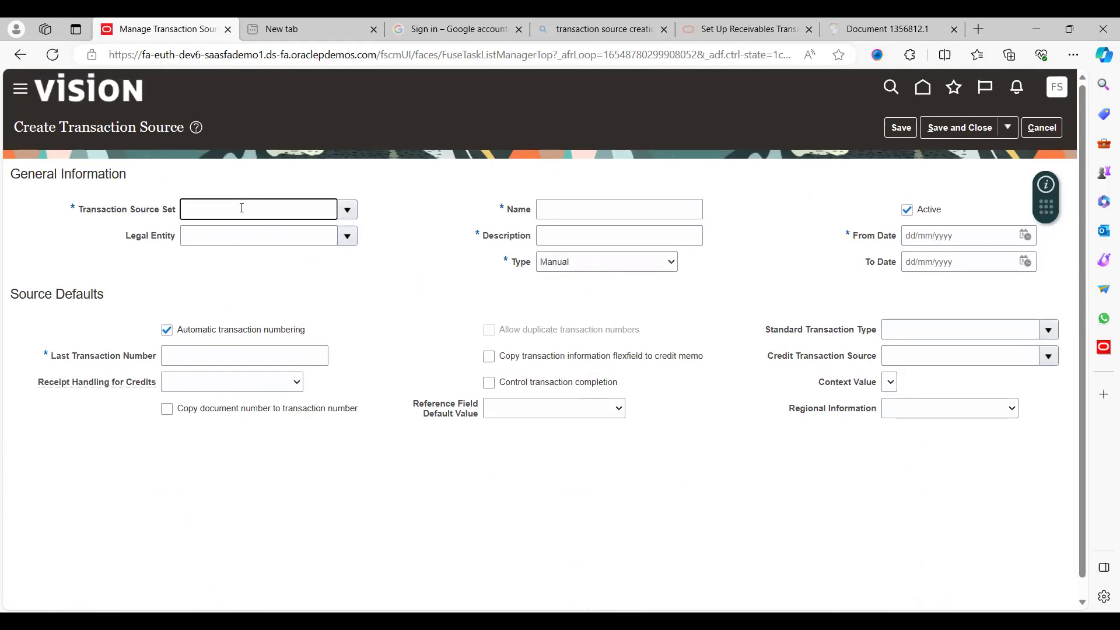
text(cu)
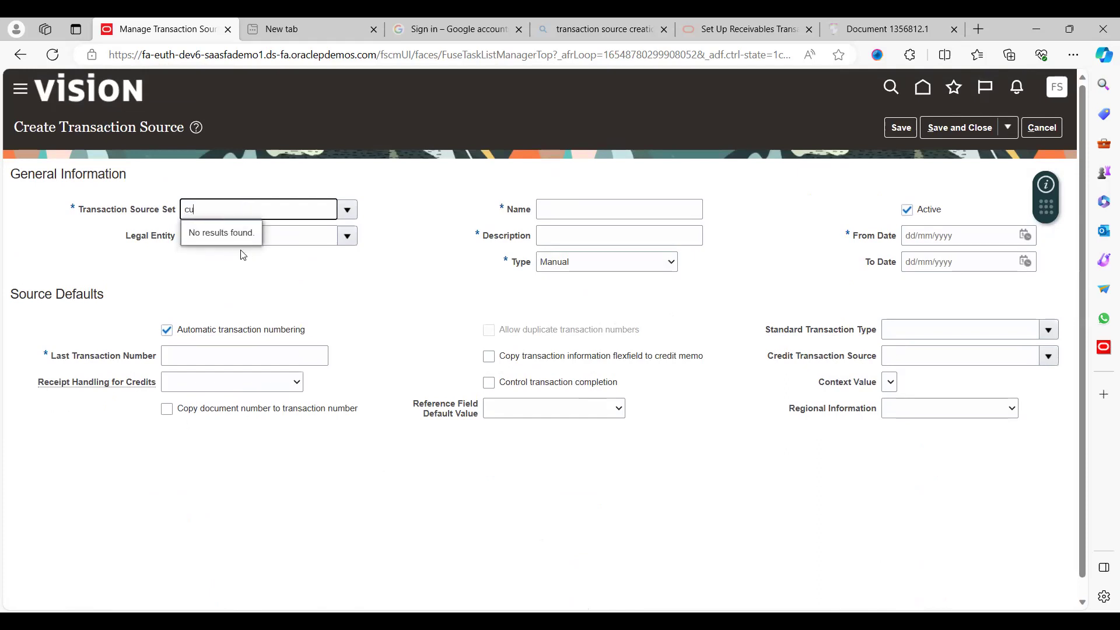
key(BackSpace)
key(BackSpace)
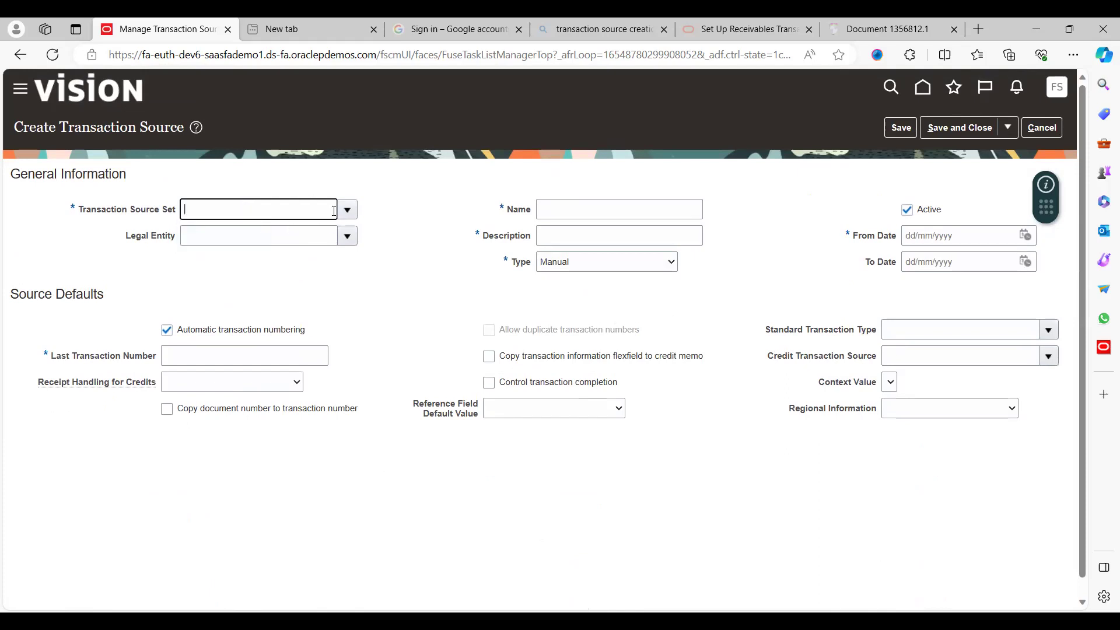
click(347, 209)
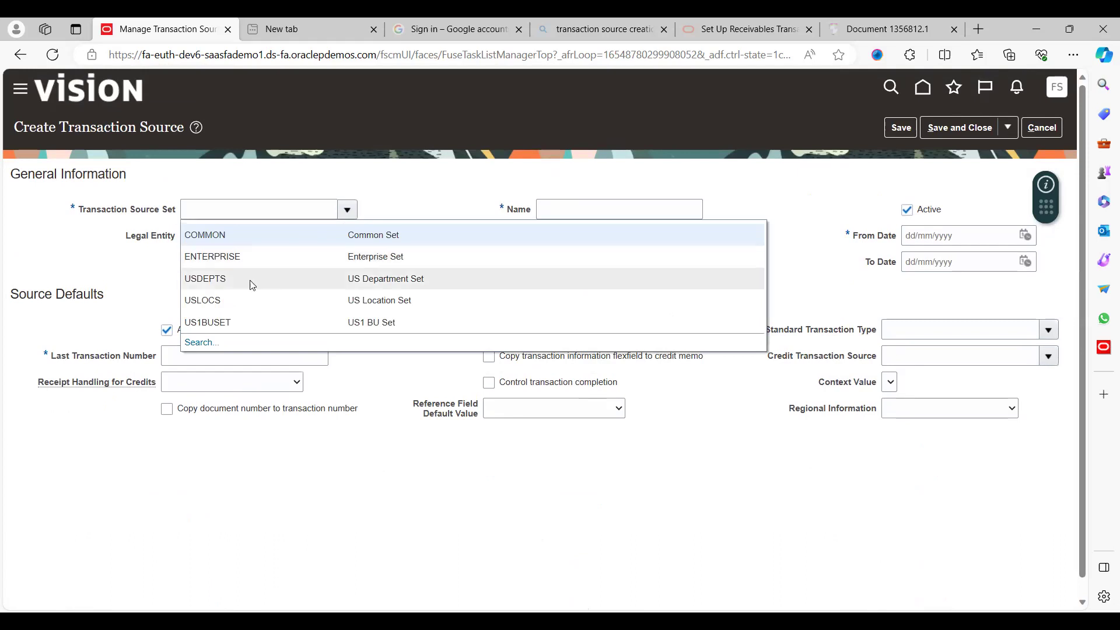
click(211, 322)
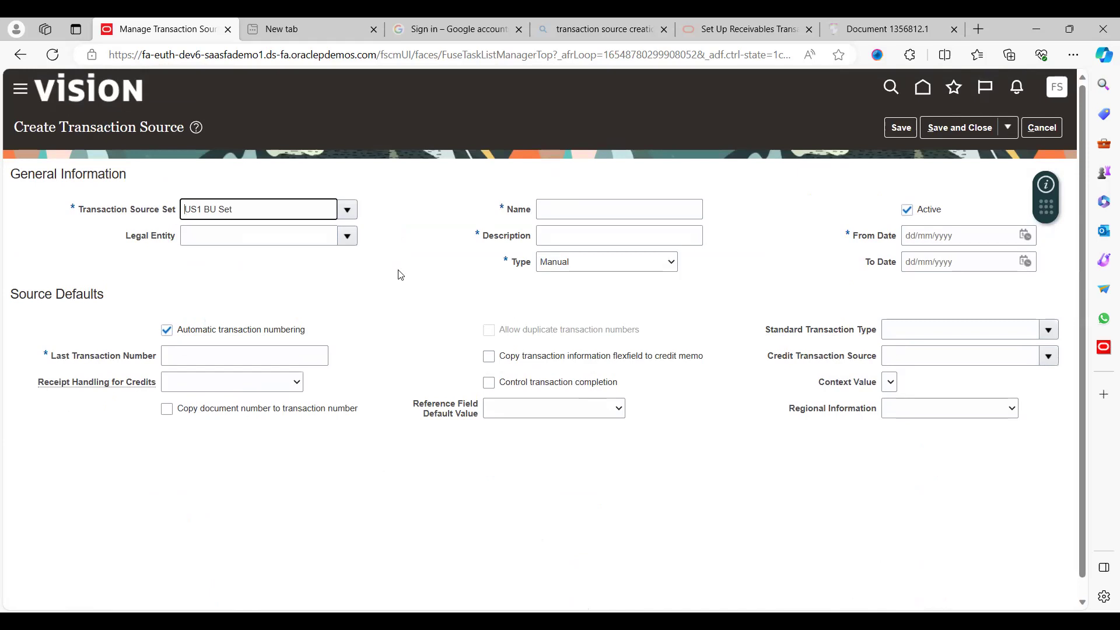
- Enter Test_Vision_TS as both the name and the description of the transaction source
click(557, 210)
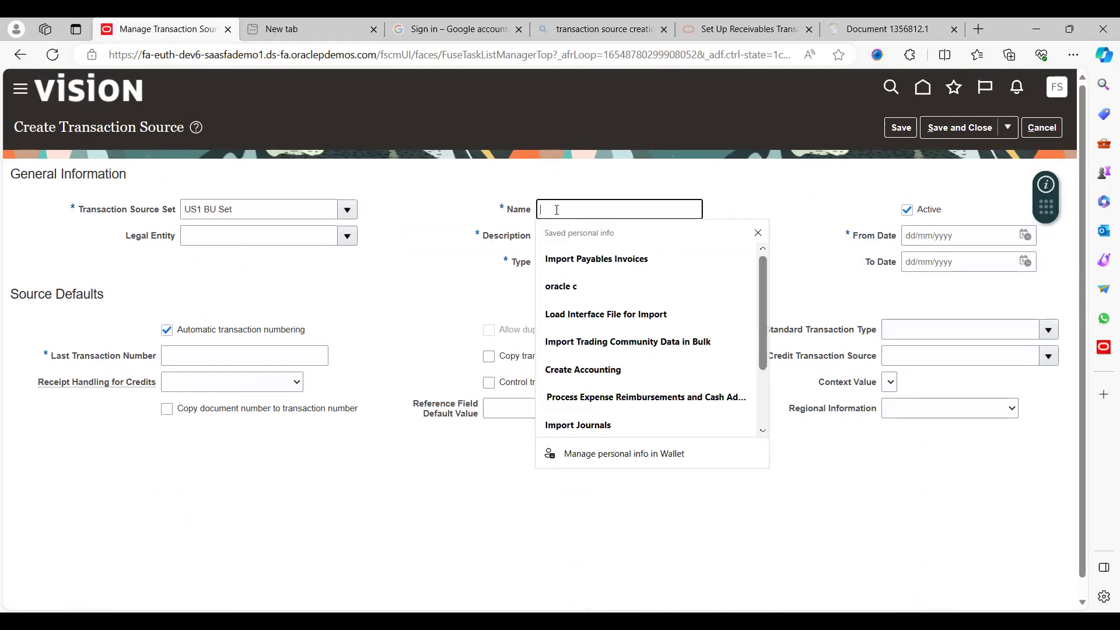
text(Test)
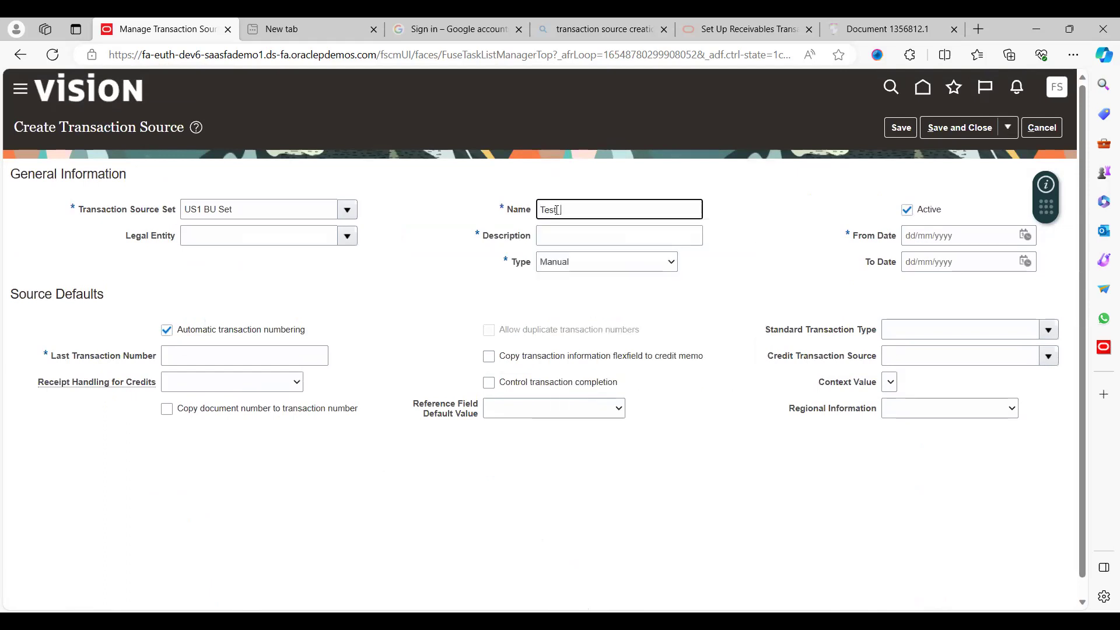
text( Vision_TS)
key(Tab)
key(shift+Tab)
key(ctrl+c)
key(Tab)
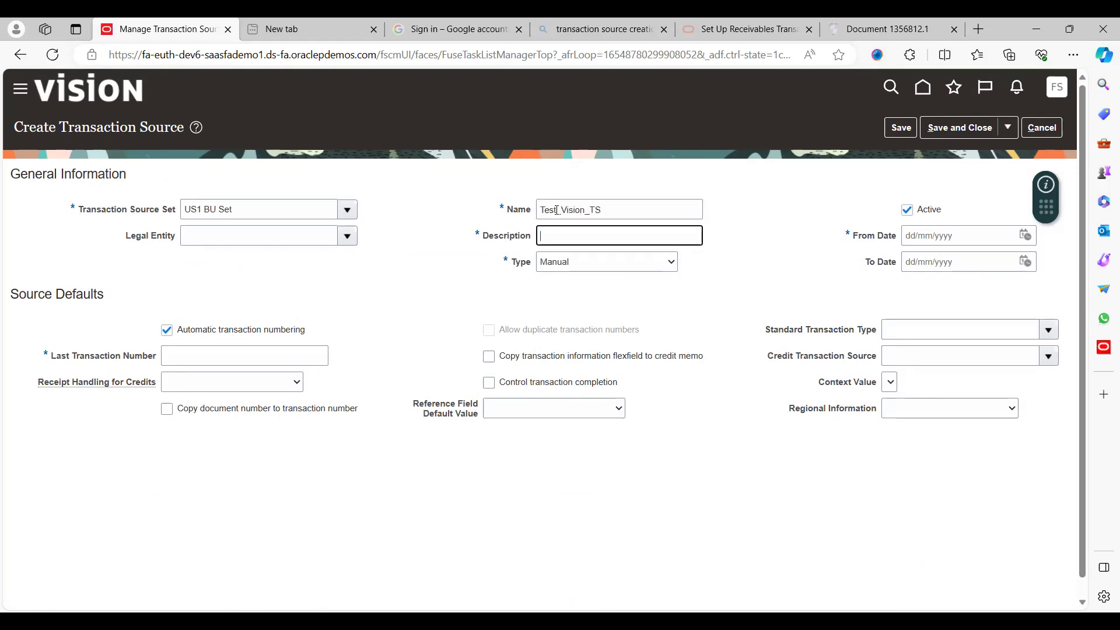
key(ctrl+v)
- Set the transaction source's From Date to 25/01/2024
click(1025, 235)
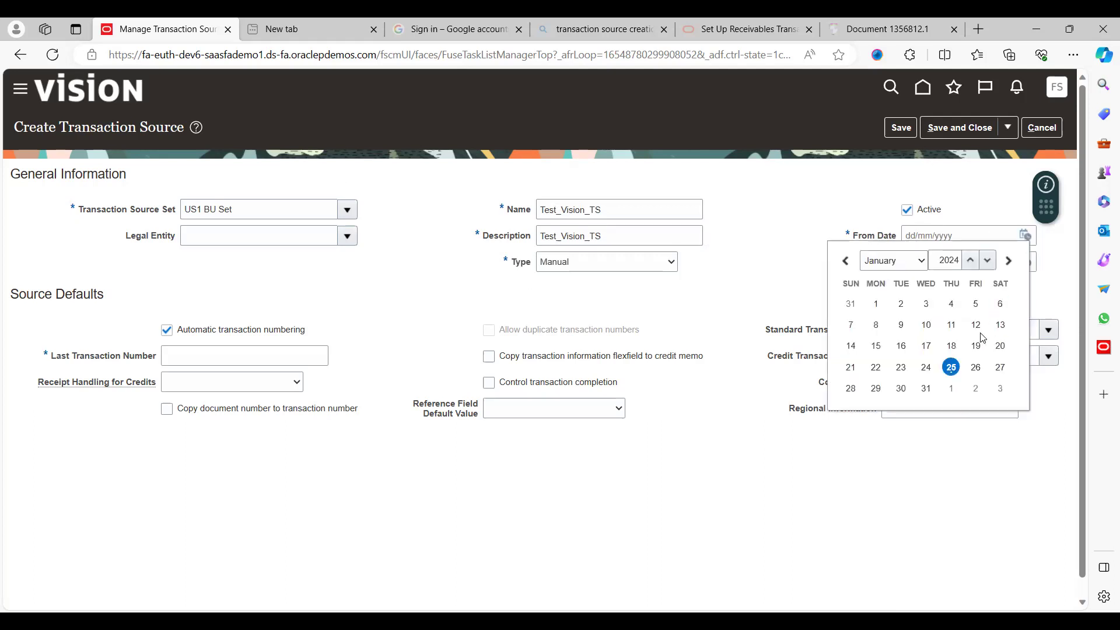
click(951, 367)
click(793, 296)
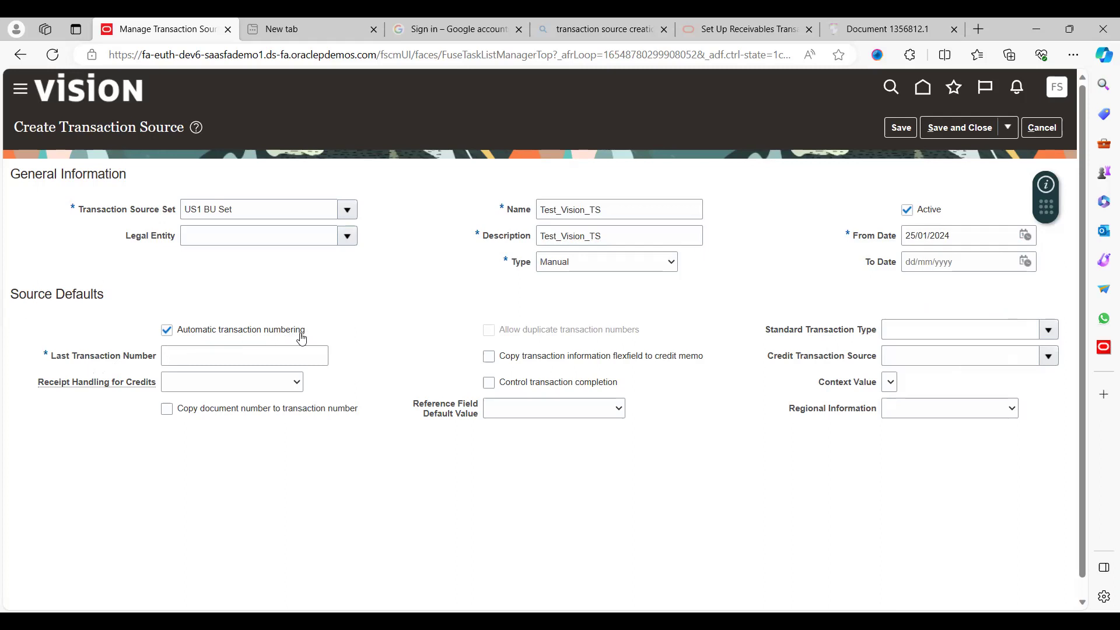
- Try 2024 as the last transaction number, and turn automatic transaction numbering off and on again
click(252, 358)
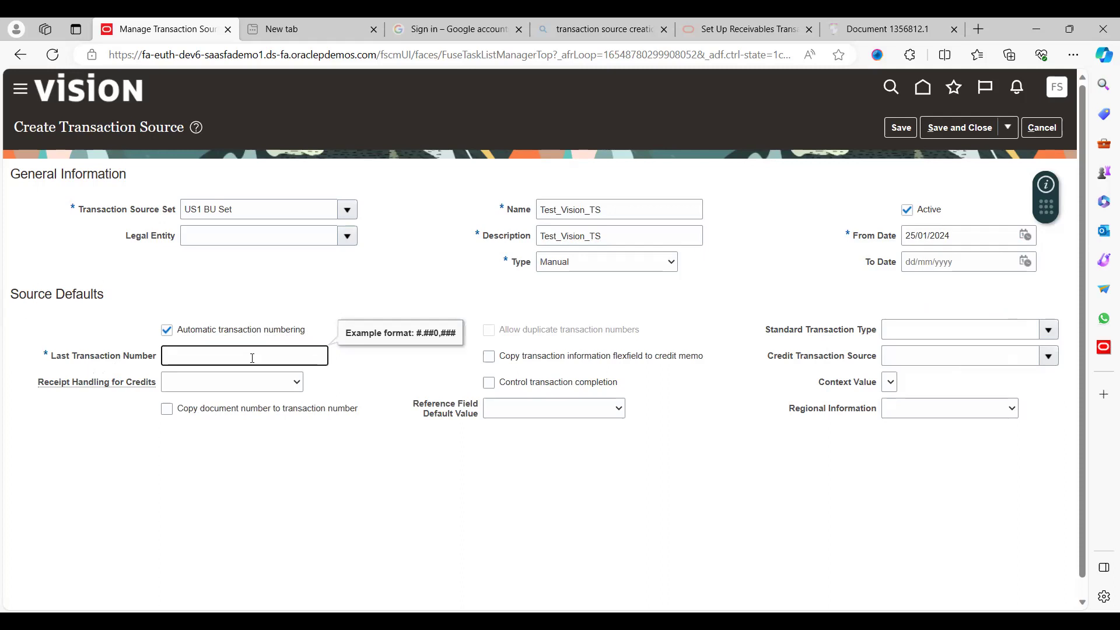
text(2.024)
key(Tab)
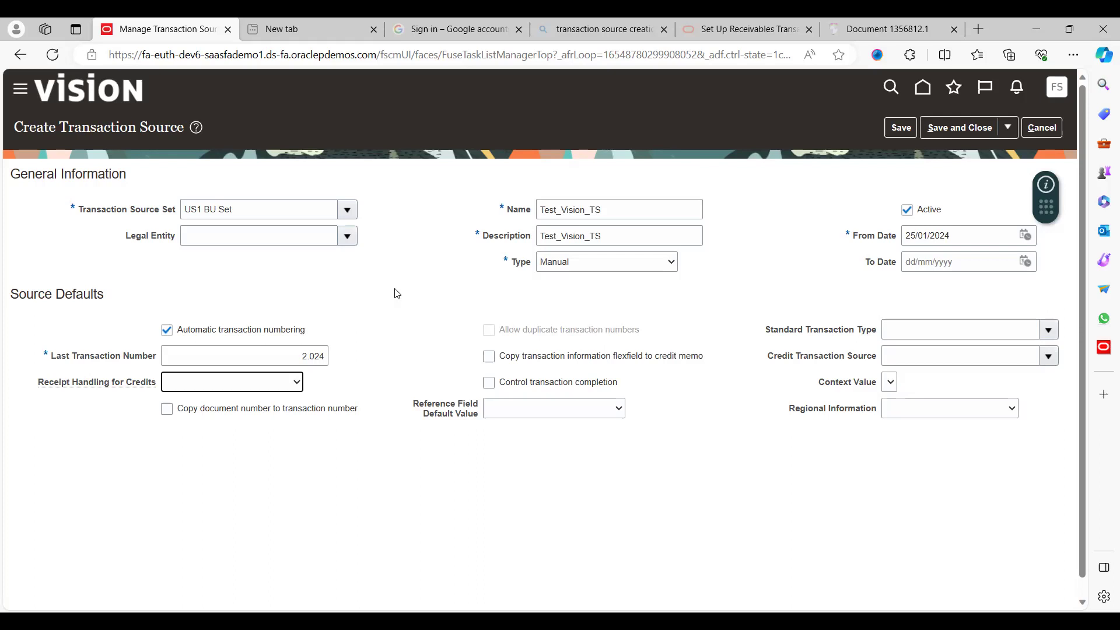
click(166, 333)
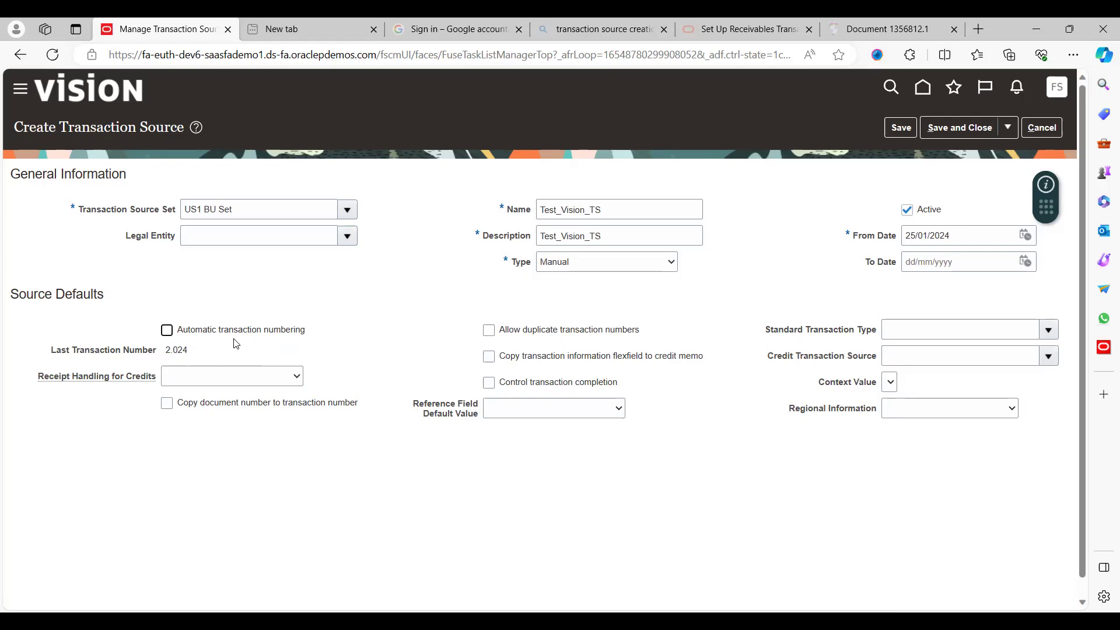
click(167, 333)
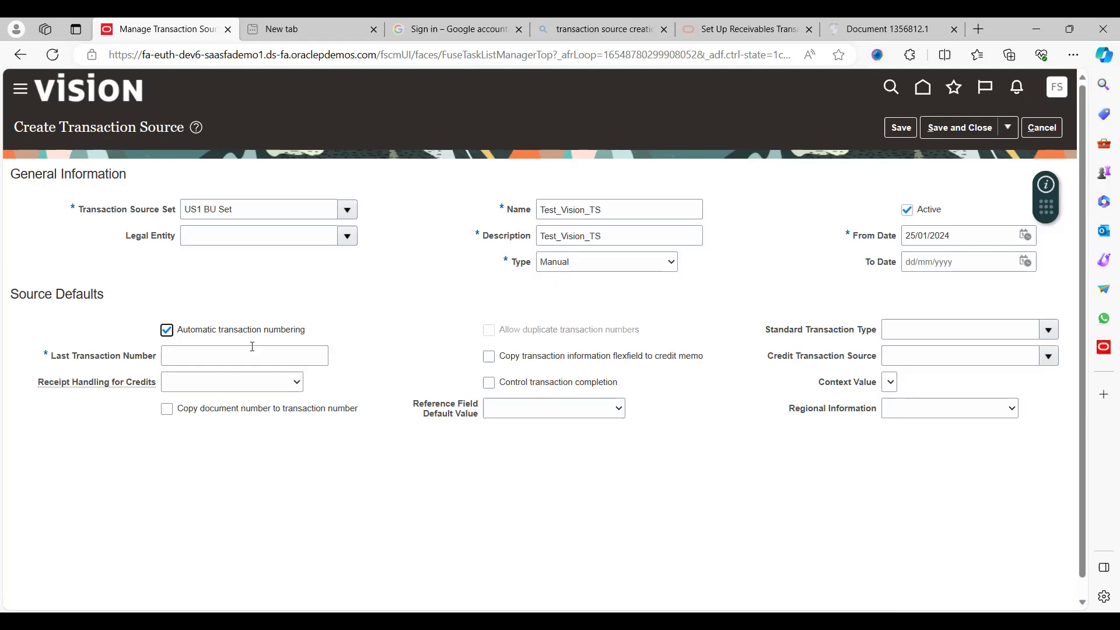
- Set the last transaction number to 2024 and receipt handling for credits to On account
click(250, 353)
text(2024)
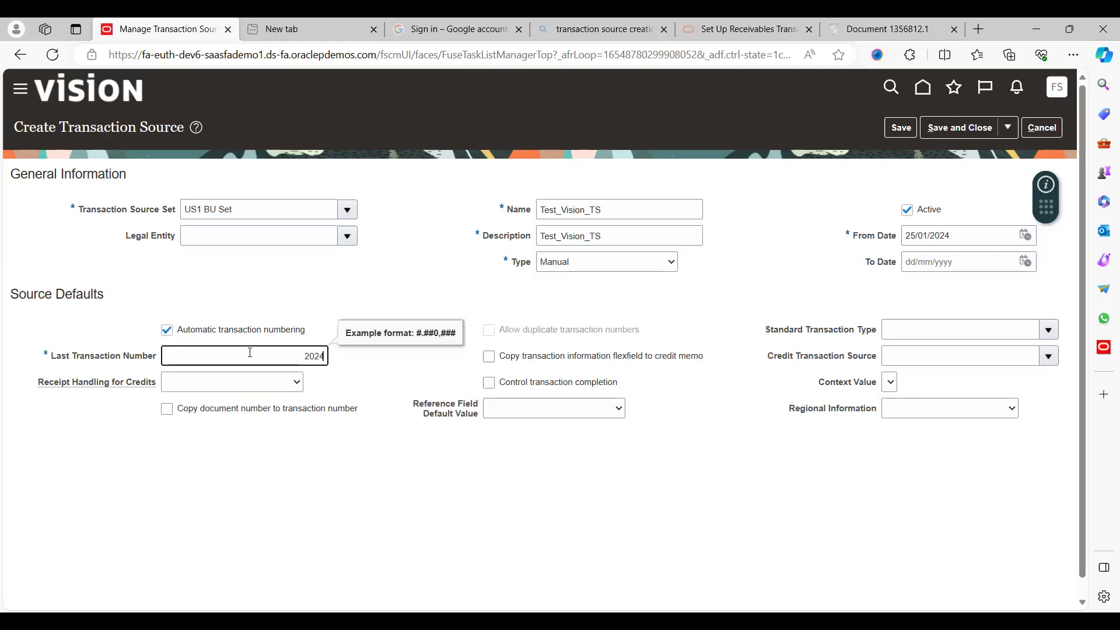
key(Tab)
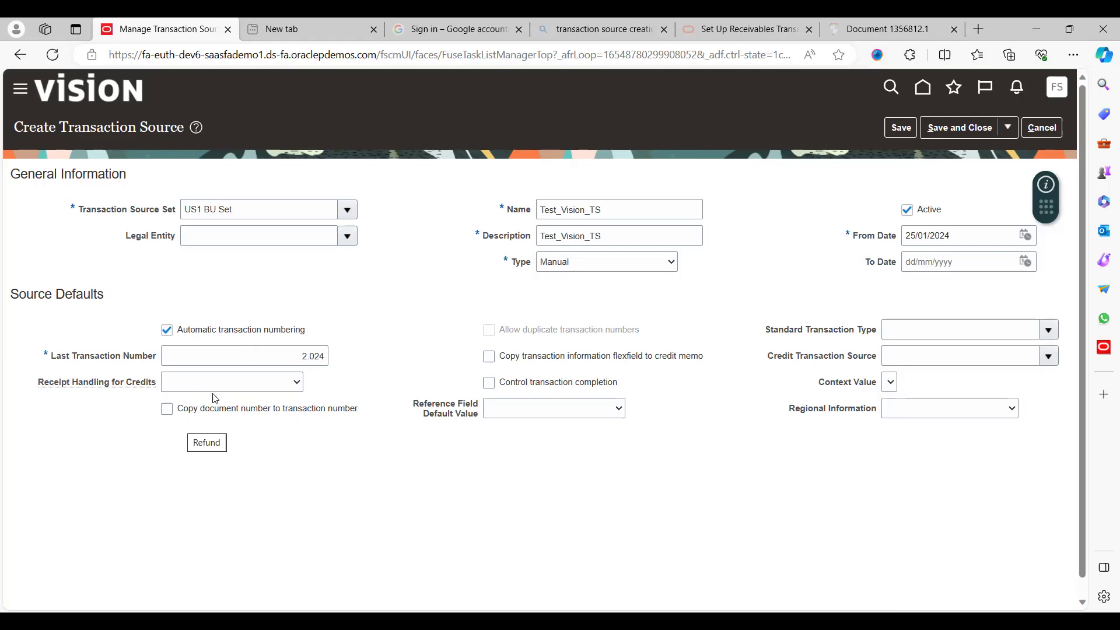
click(261, 391)
- Examine the Reference Field Default Value and Standard Transaction Type fields in the source defaults without choosing values
mouse_move(530, 417)
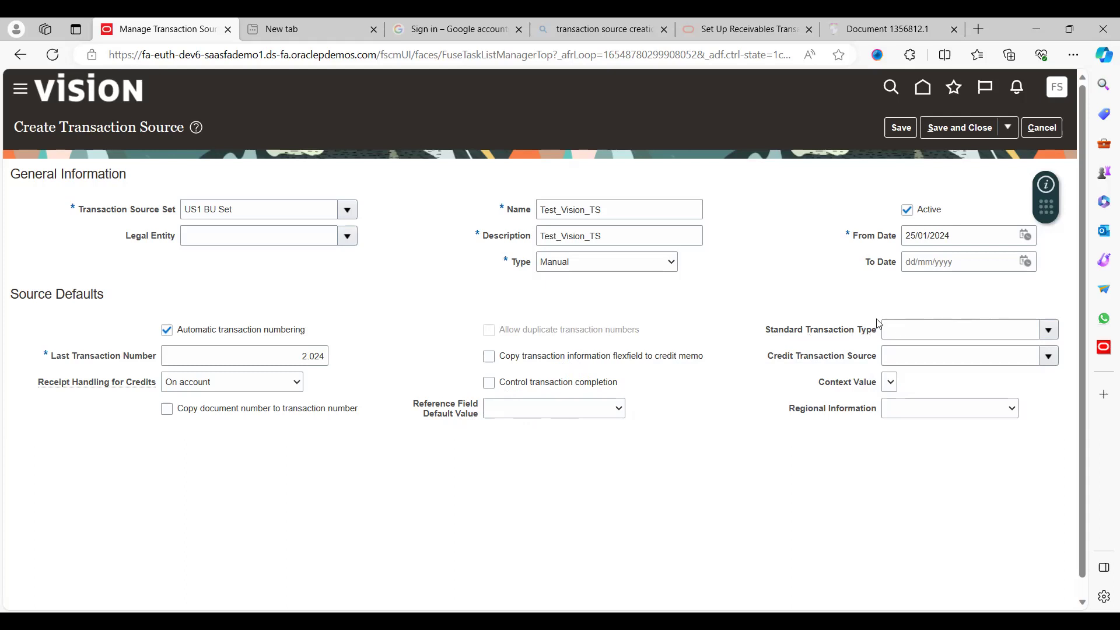
click(1046, 330)
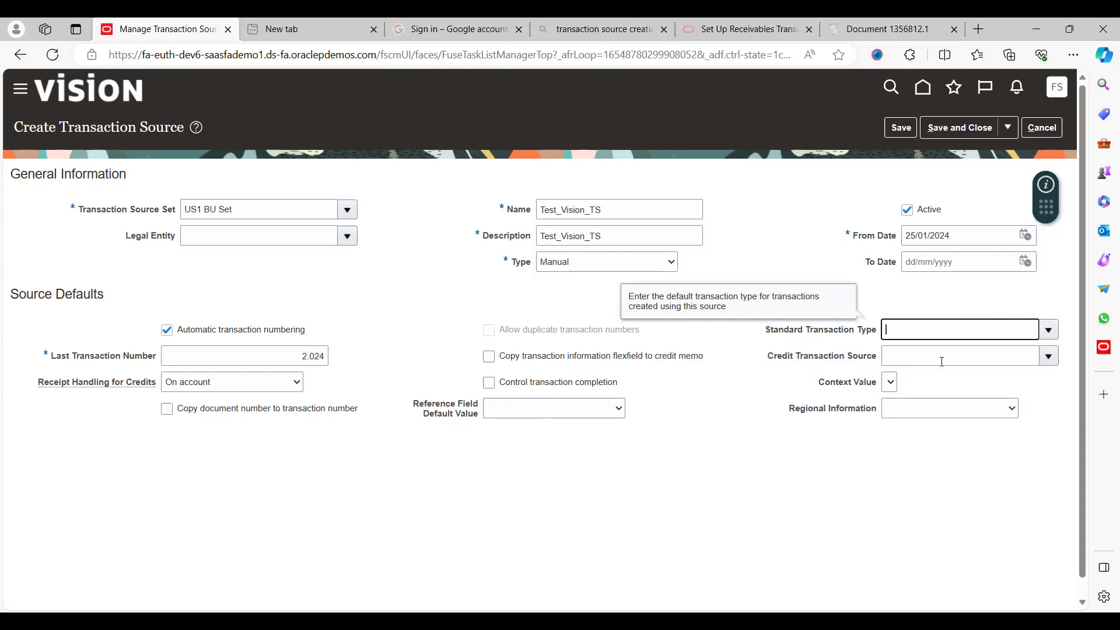
click(777, 451)
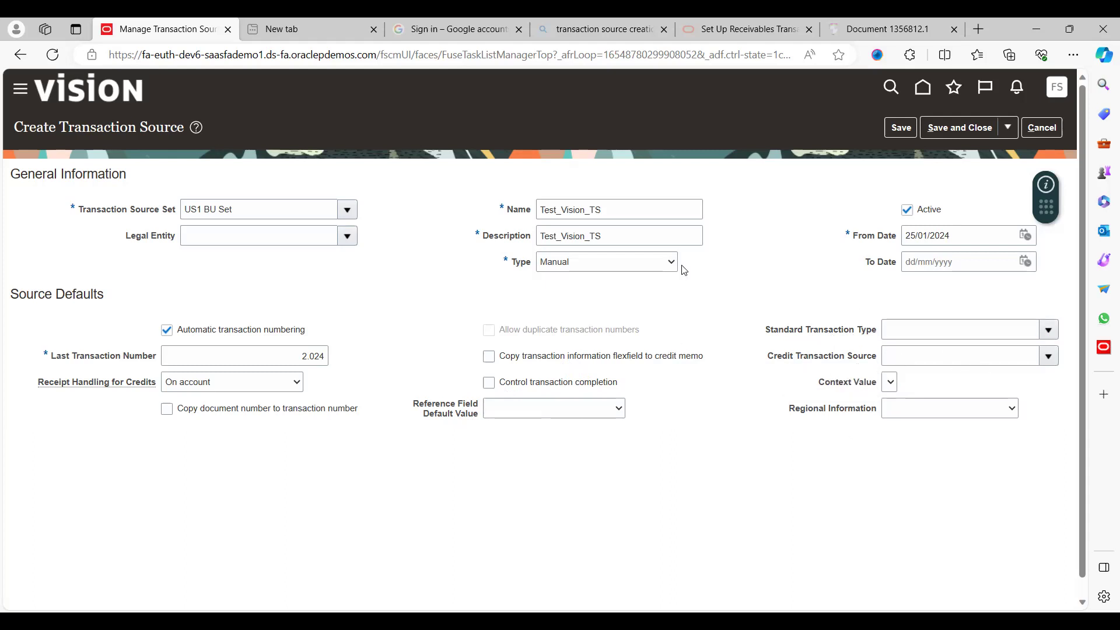
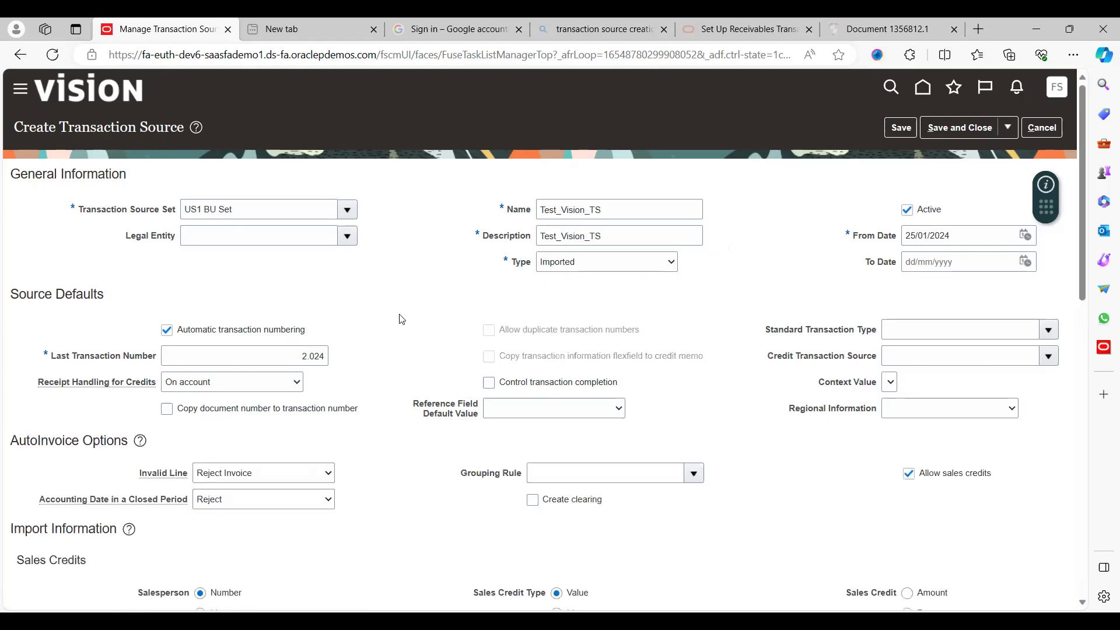
- Examine the AutoInvoice Options section and the available Grouping Rule values without choosing one
scroll(402, 320, down, 2)
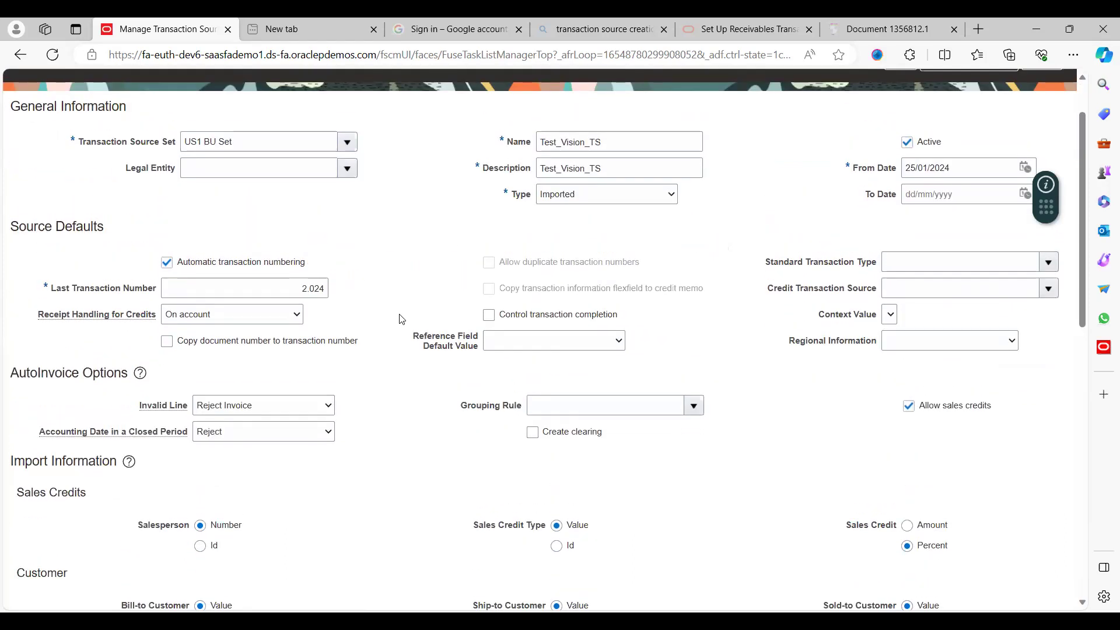
scroll(402, 319, up, 2)
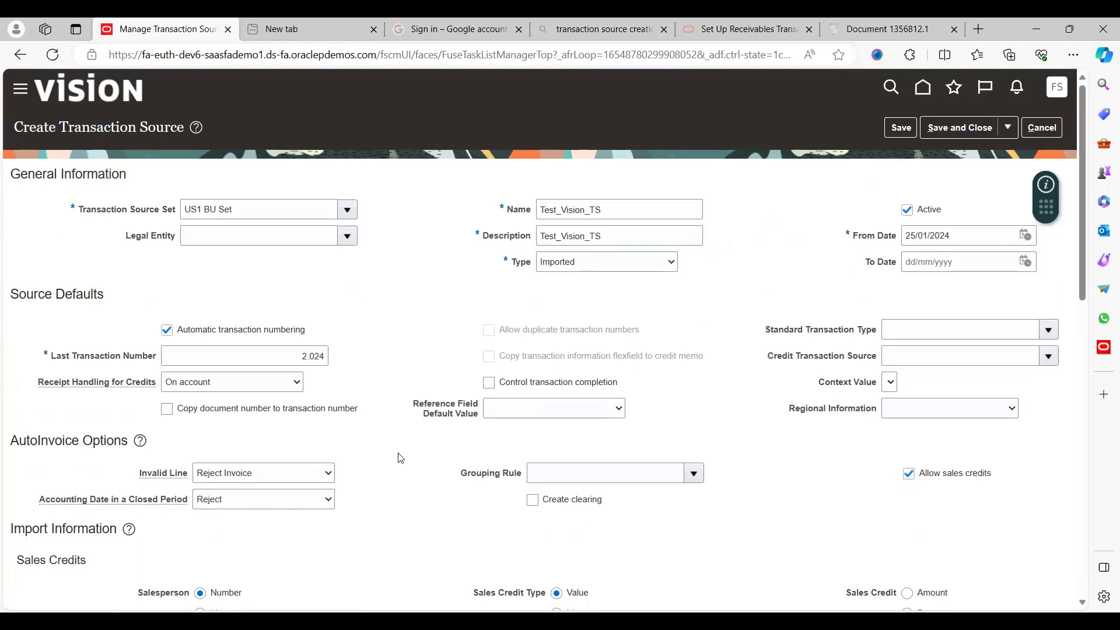
scroll(400, 458, down, 2)
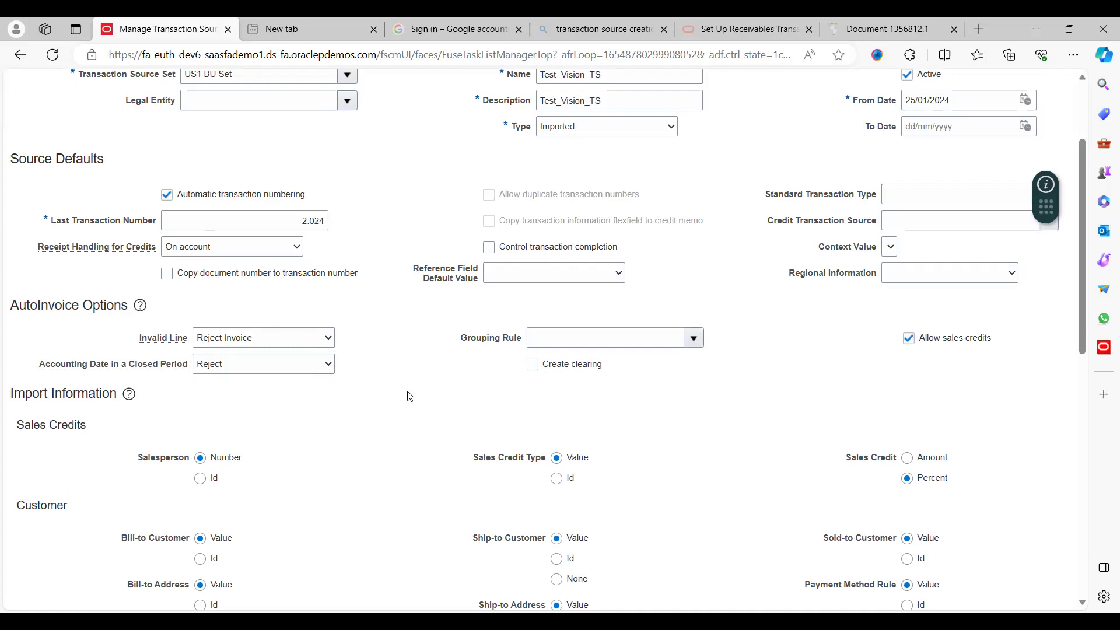
click(694, 338)
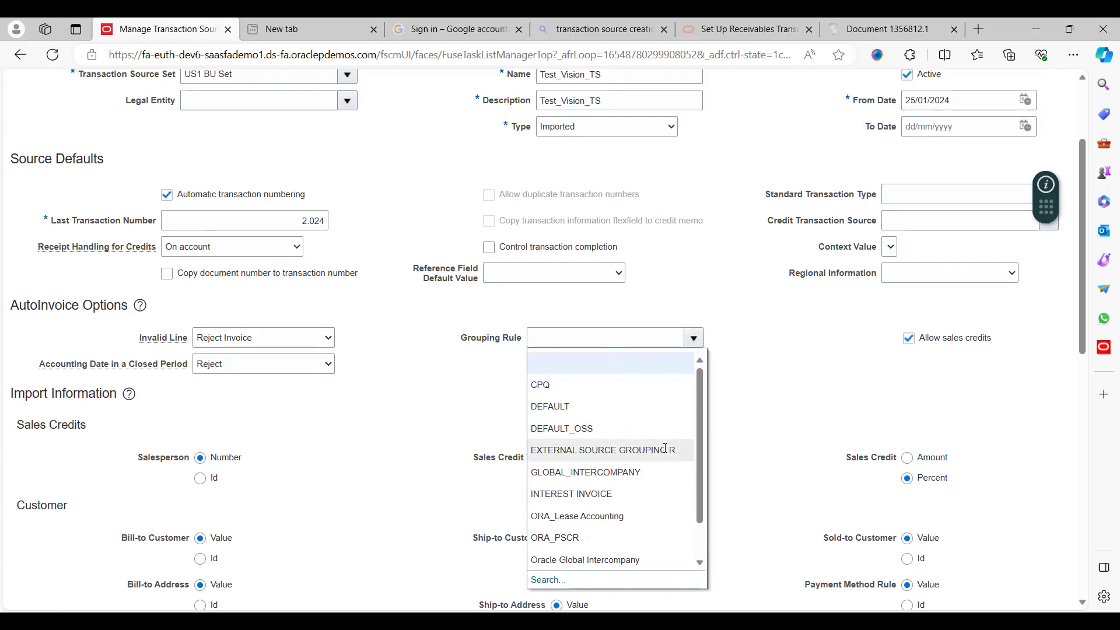
click(402, 385)
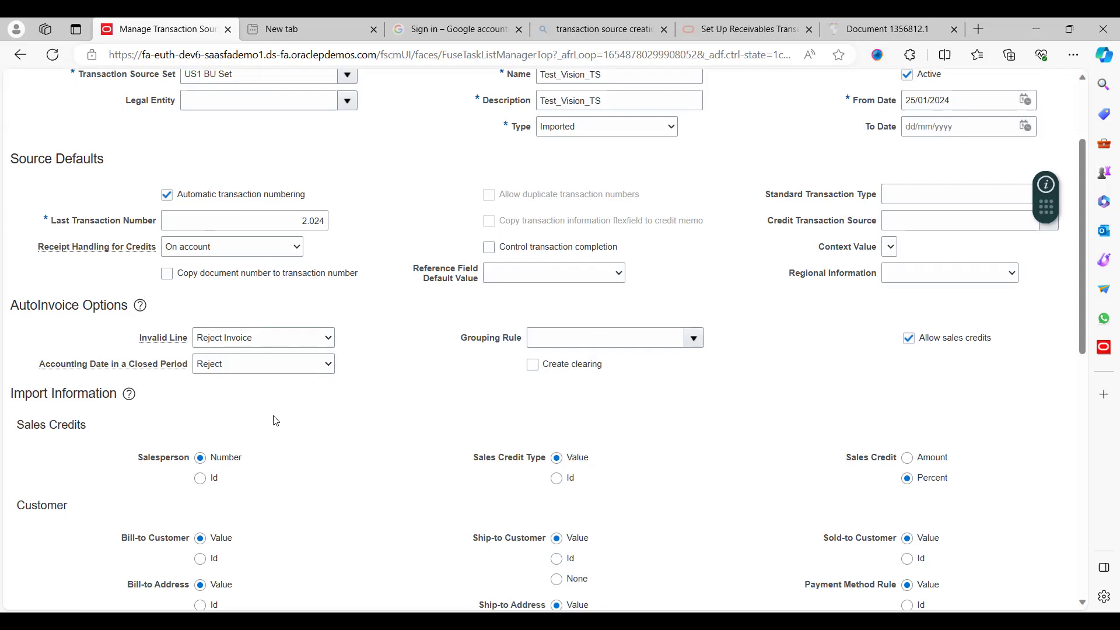
- Examine the Import Information settings for sales credits, customer, accounting and miscellaneous data, along with the cloud integration sections below them
scroll(276, 420, down, 3)
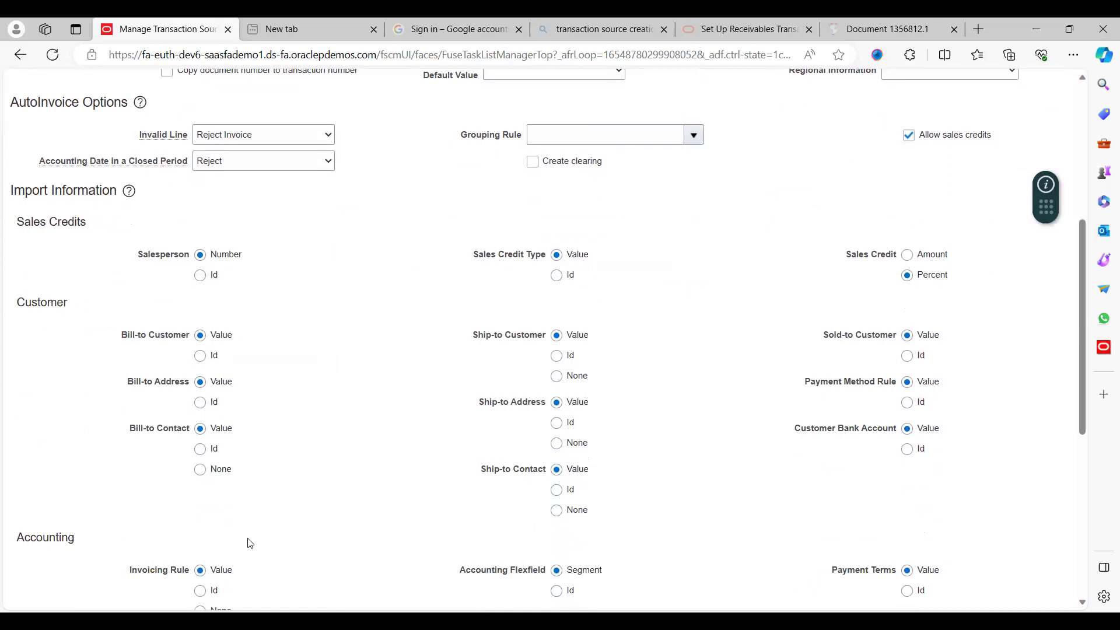
scroll(250, 543, down, 4)
scroll(251, 543, down, 2)
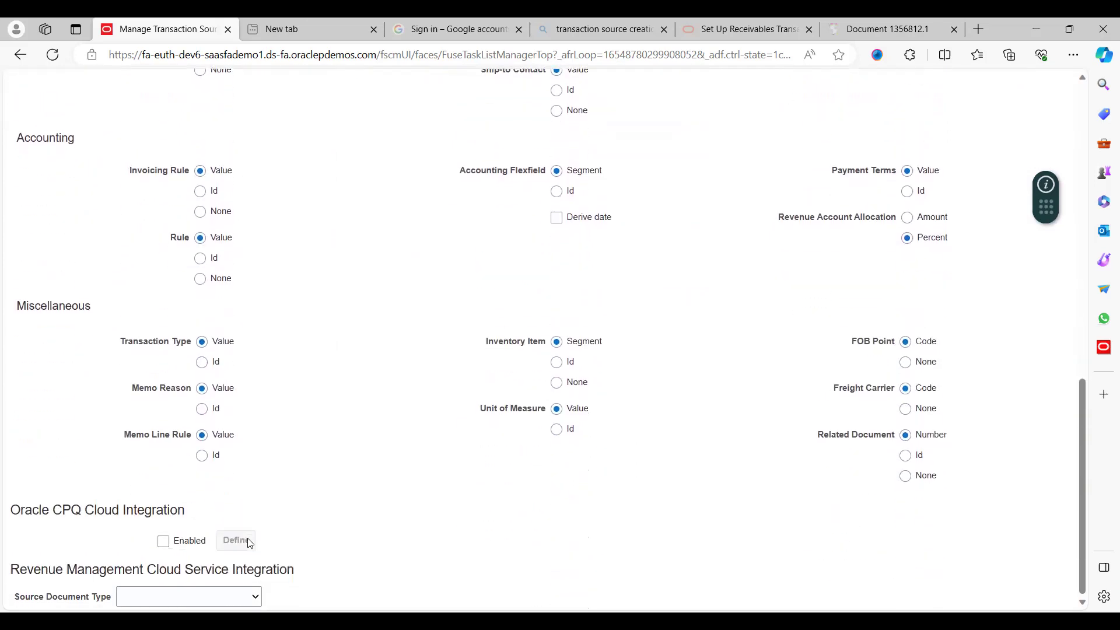
scroll(250, 543, up, 6)
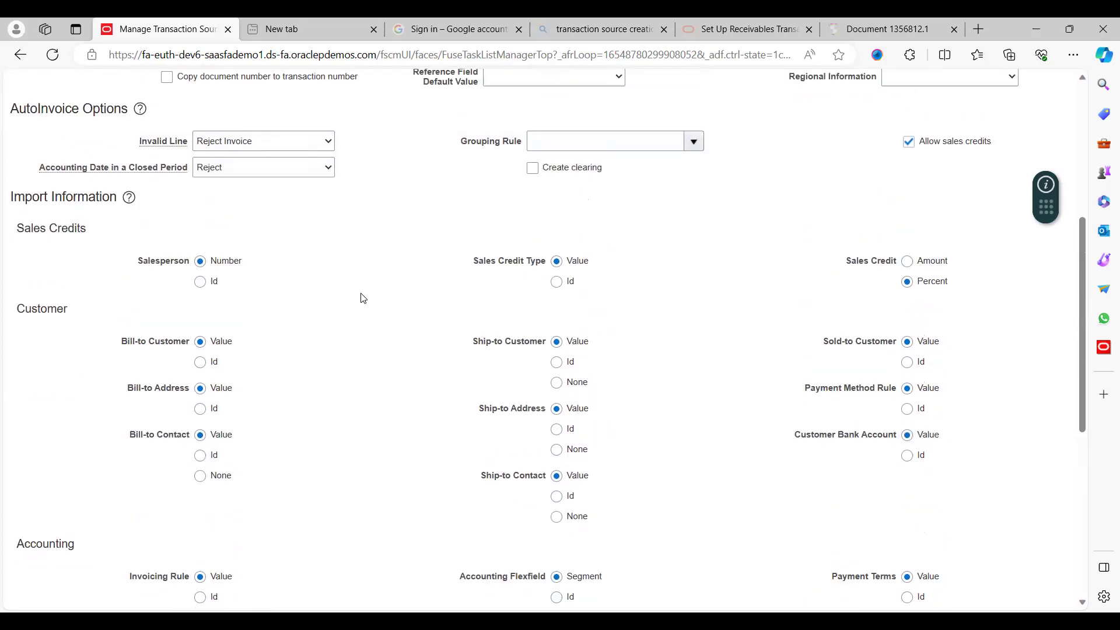
scroll(363, 298, down, 1)
scroll(363, 298, up, 1)
scroll(723, 430, down, 3)
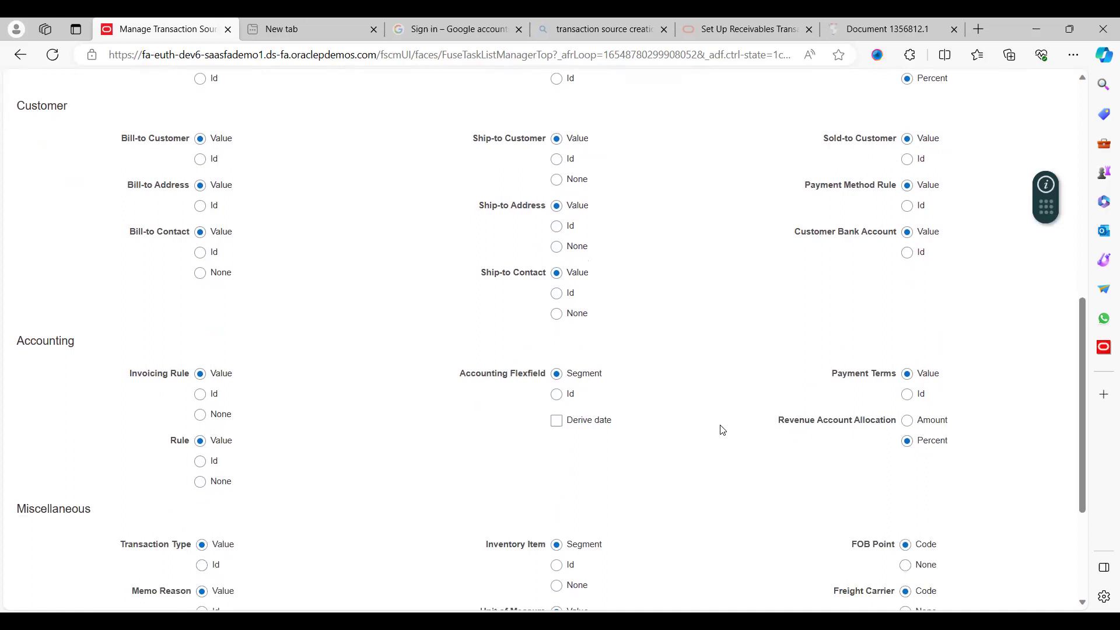
scroll(722, 430, down, 1)
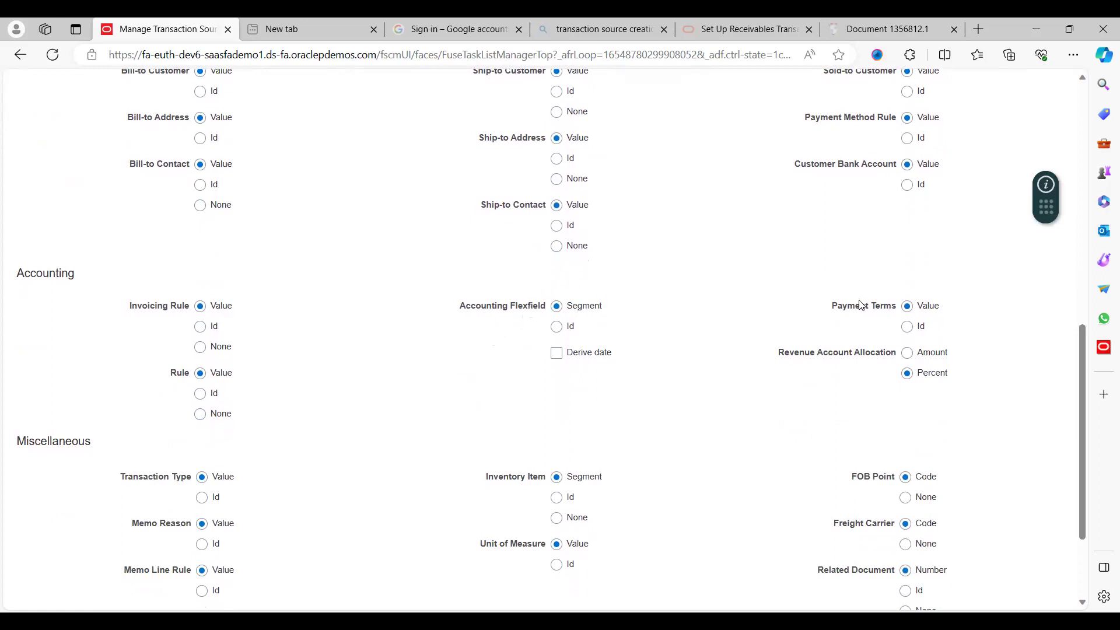
scroll(309, 388, down, 3)
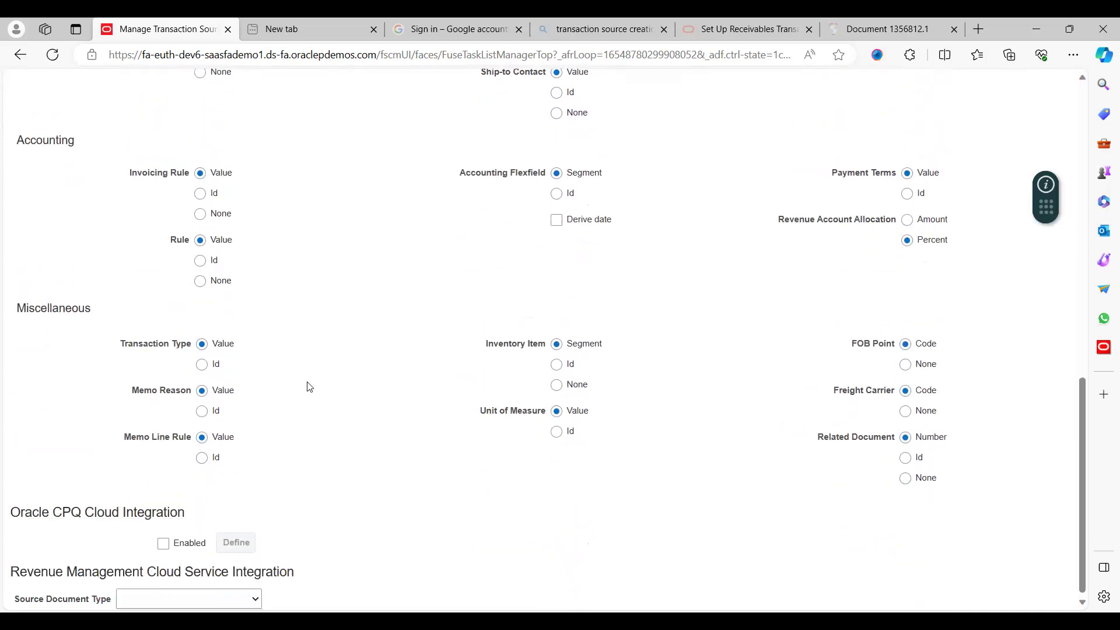
- Change the transaction source's type to Manual, then save and close the Test_Vision_TS record
scroll(309, 387, up, 15)
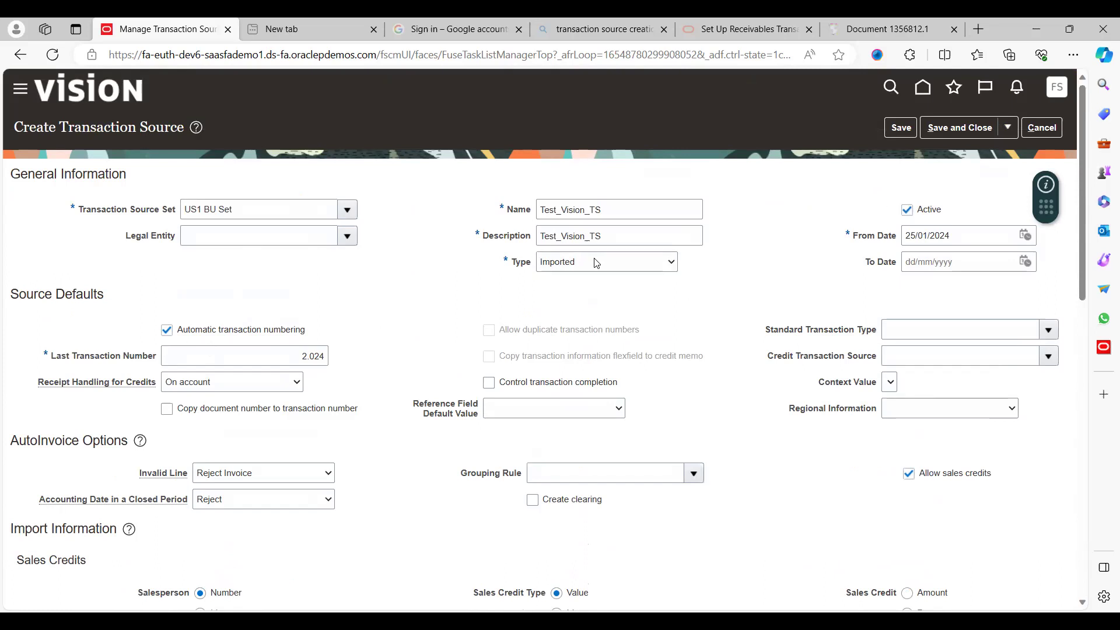
key(Down)
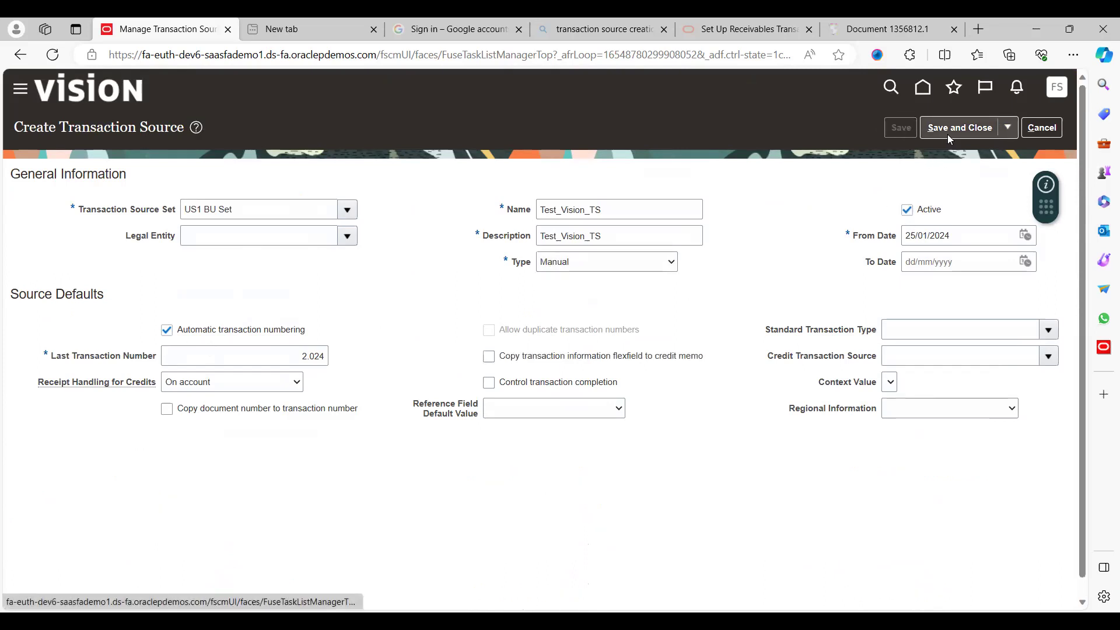
click(959, 129)
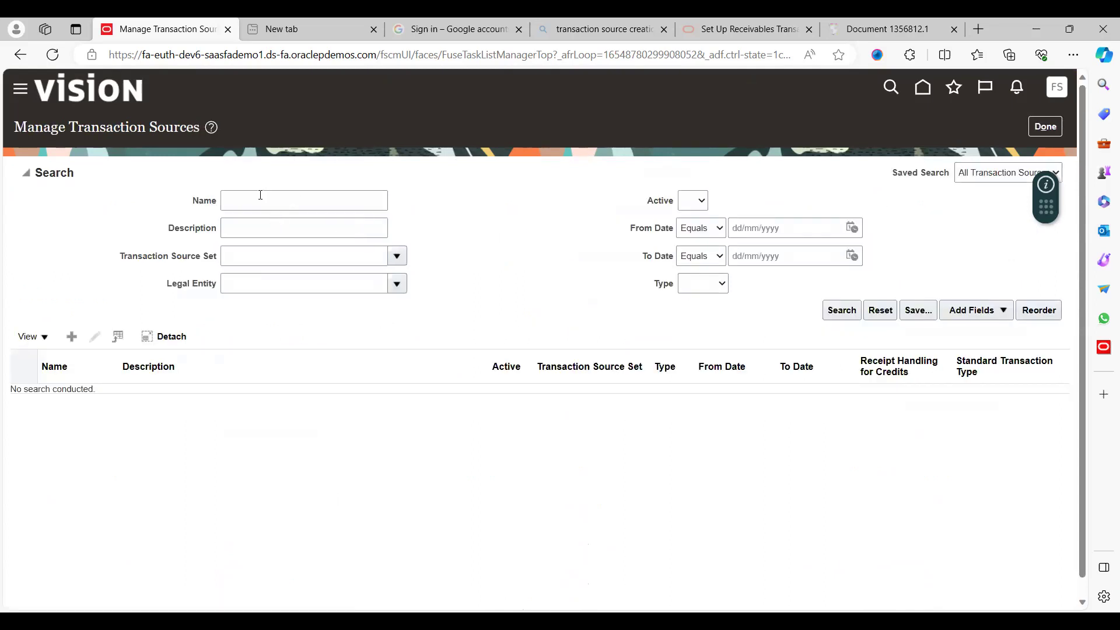
- Search transaction sources by the name Test to review the Test_Vision_TS record, and return to the Financials setup tasks without editing it
click(261, 195)
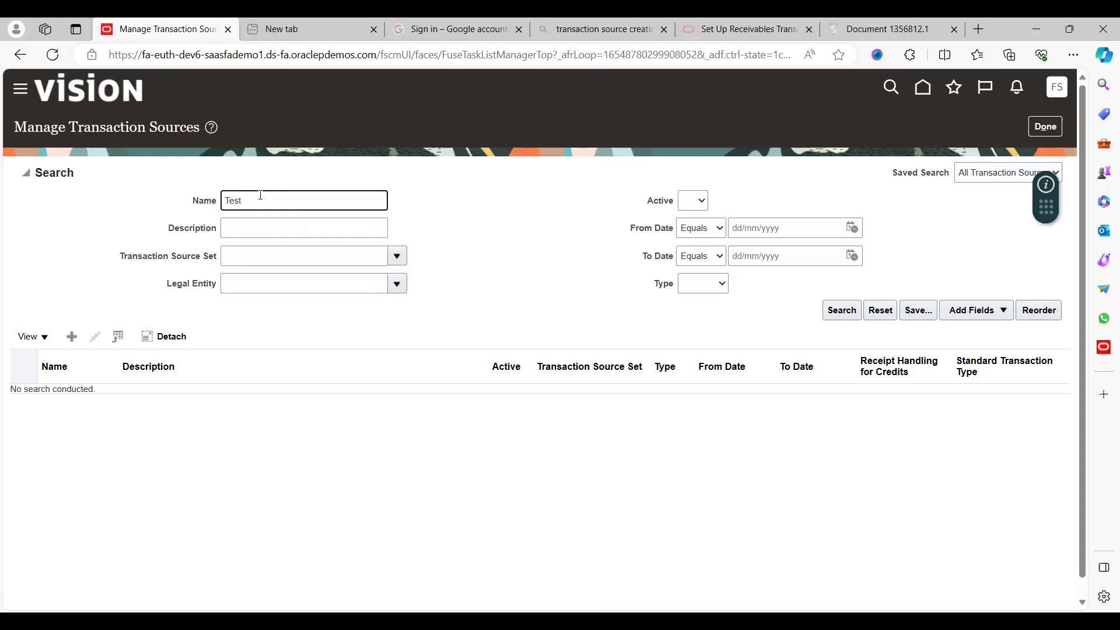
key(Return)
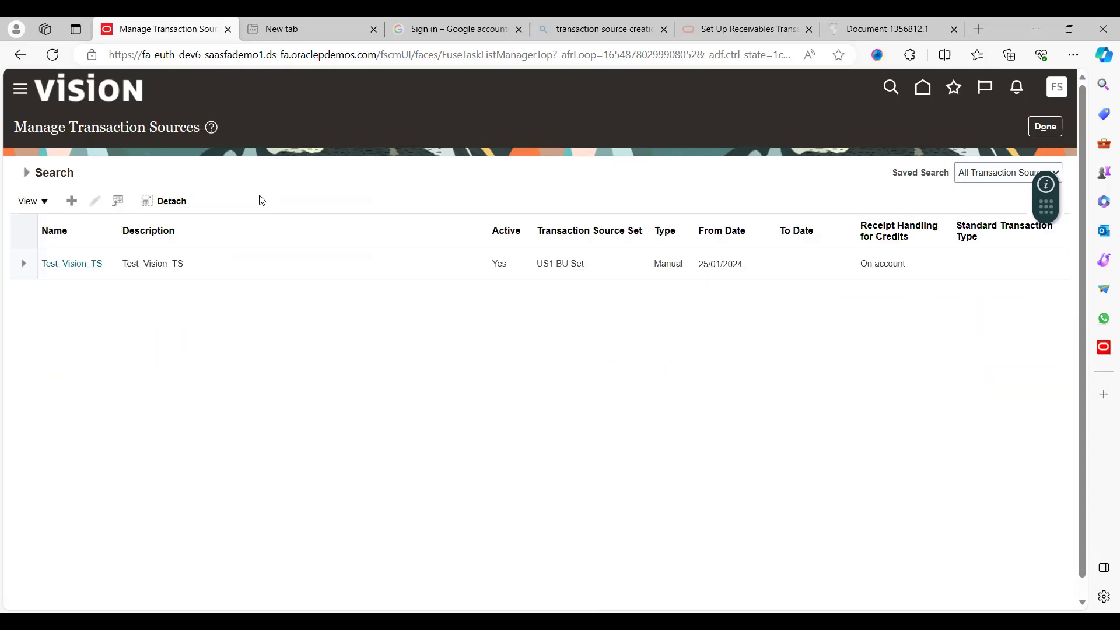
click(86, 269)
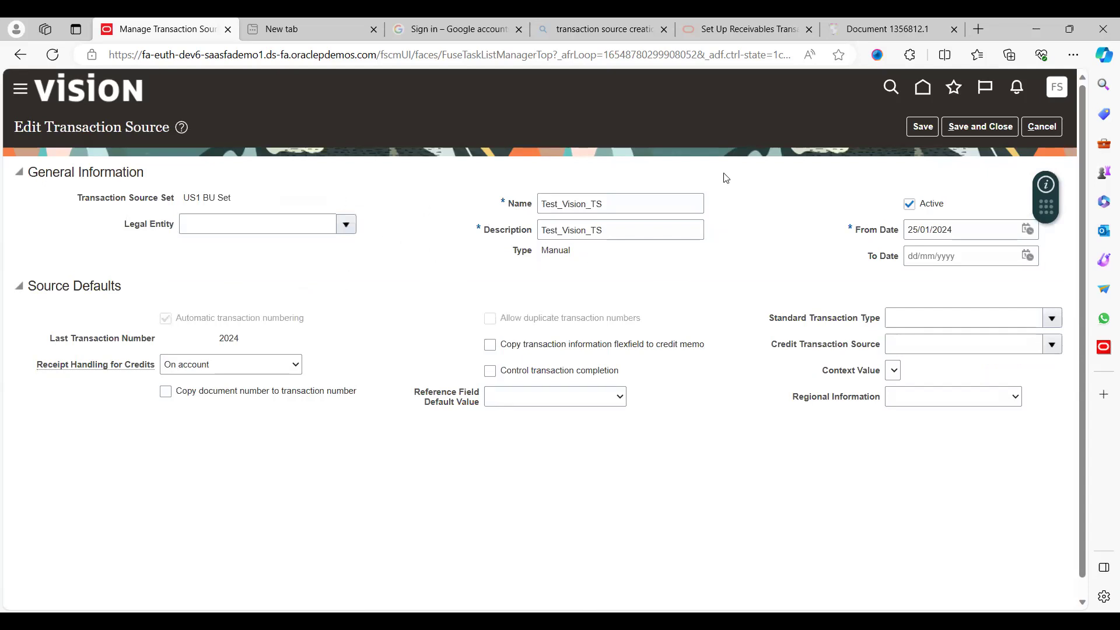
click(1032, 131)
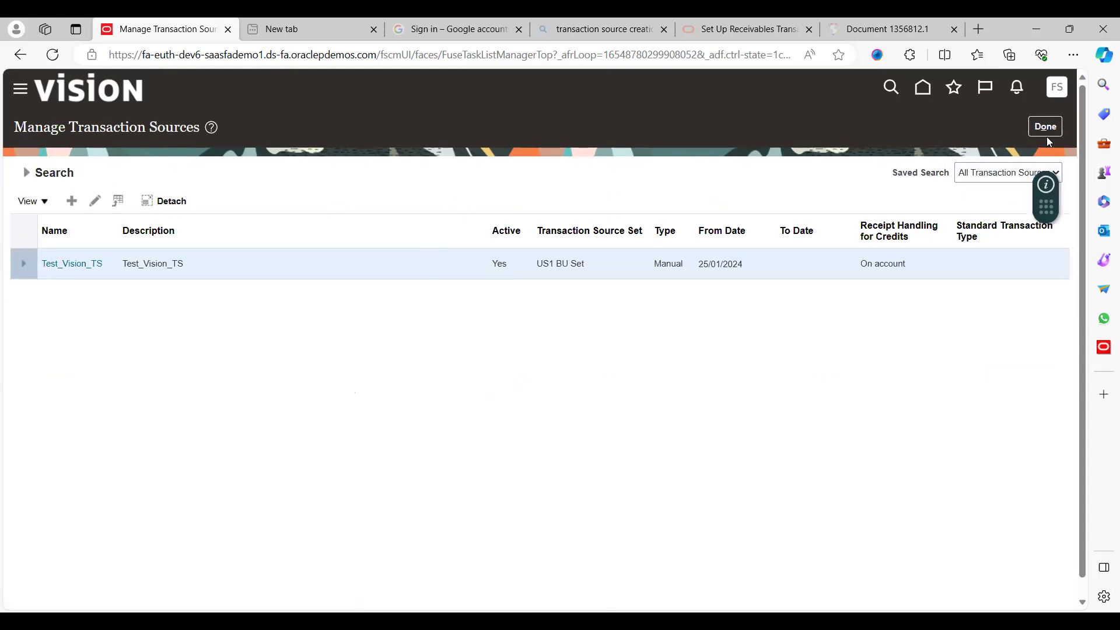
click(1043, 132)
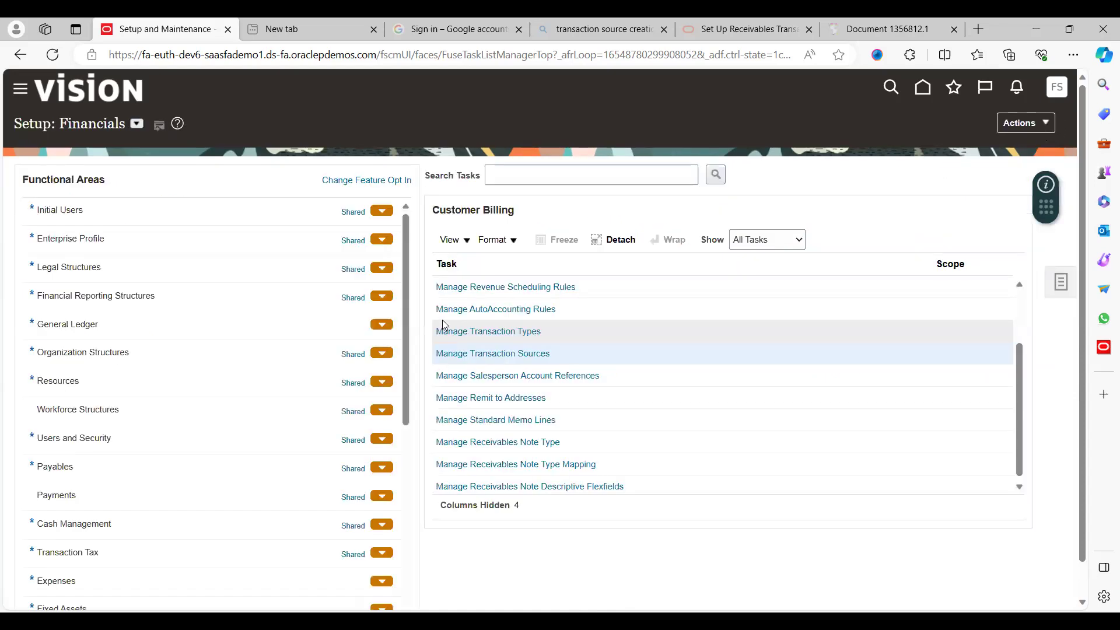